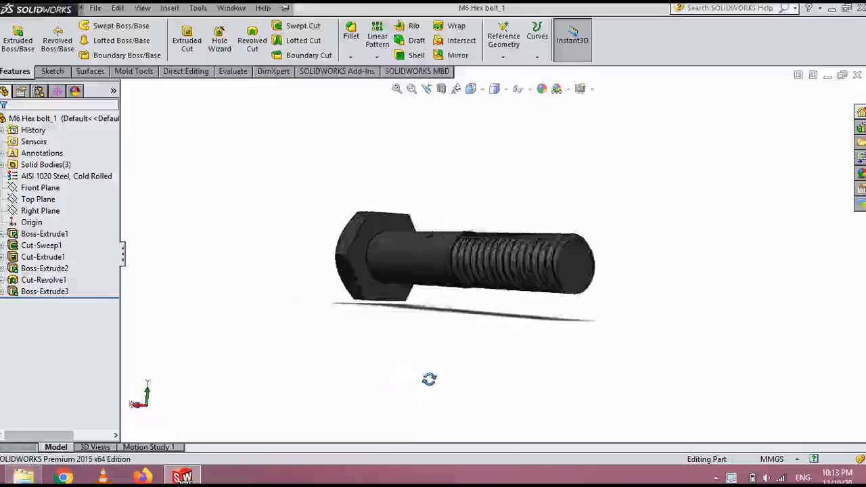
middle_drag(429, 379, 517, 402)
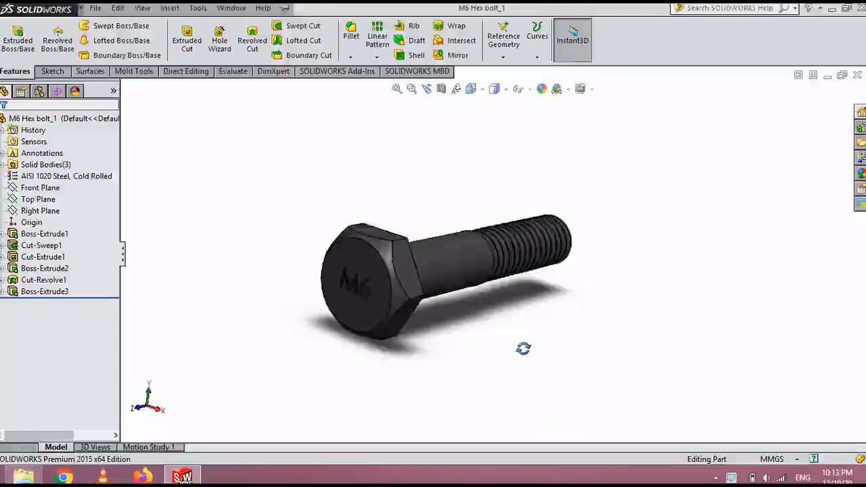
middle_drag(497, 332, 586, 334)
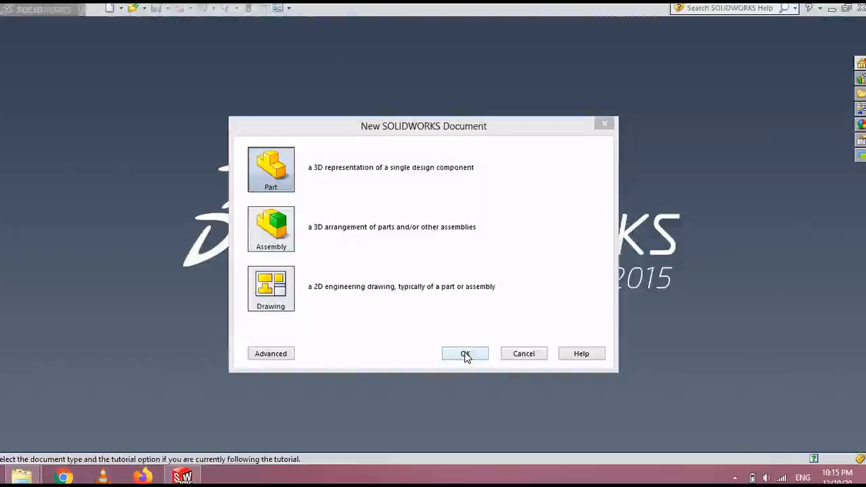
Create a new part and sketch a circle about 26.7 mm in diameter centred on the origin of the Front Plane
click(465, 354)
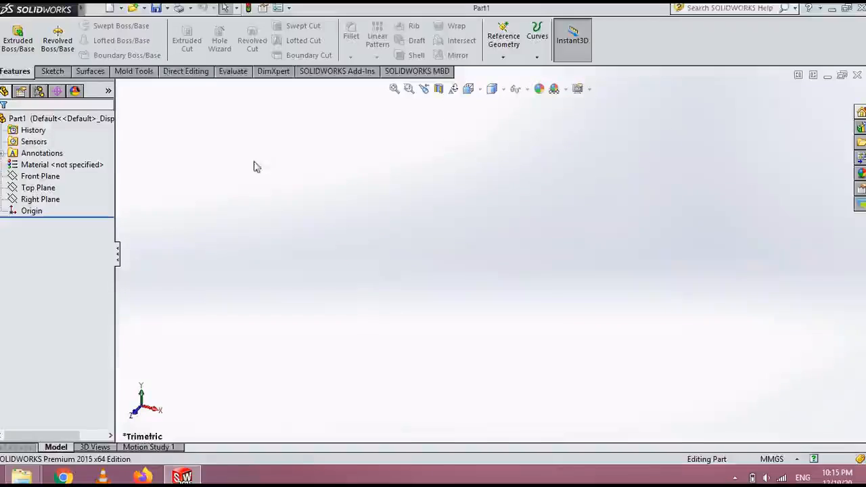
click(40, 176)
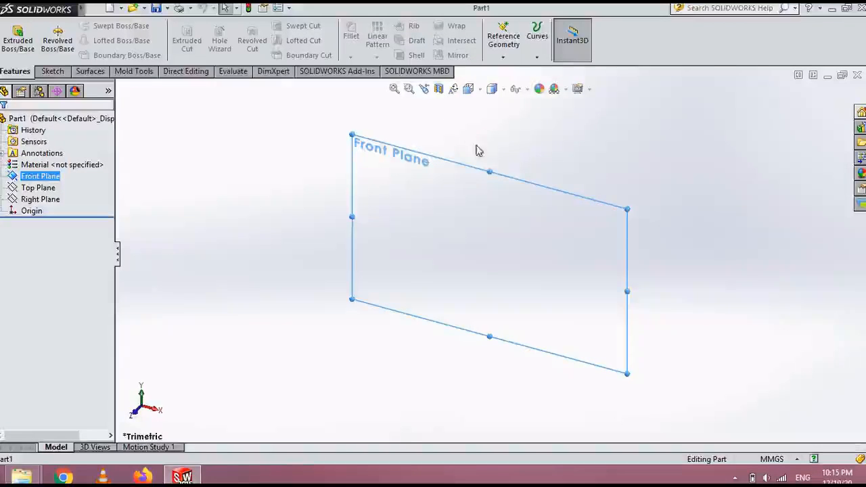
click(52, 71)
click(14, 34)
click(100, 25)
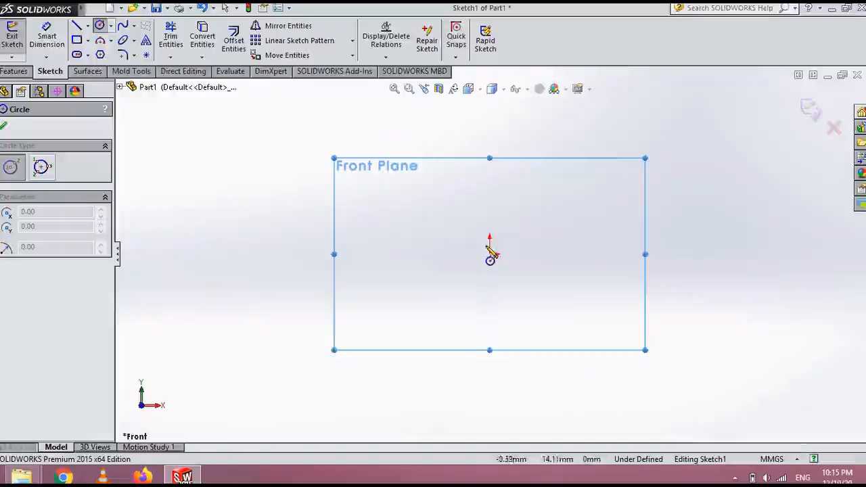
click(490, 253)
click(474, 276)
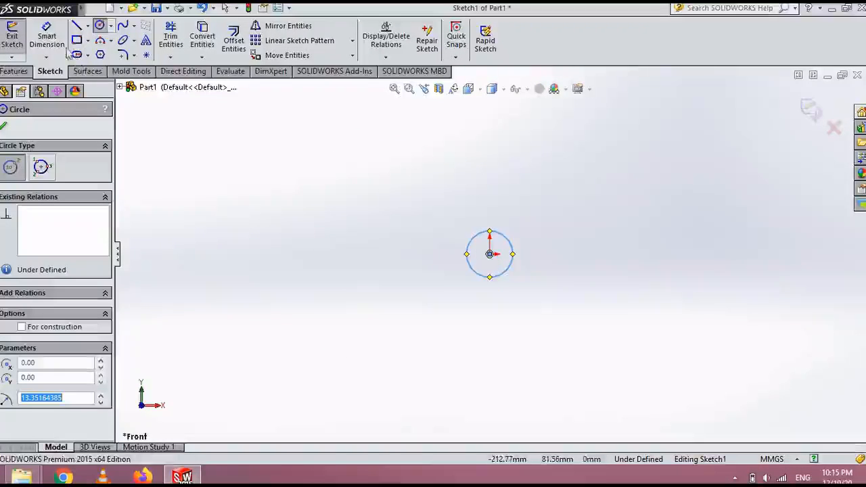
Dimension the circle's diameter as 6 mm
click(47, 35)
click(514, 256)
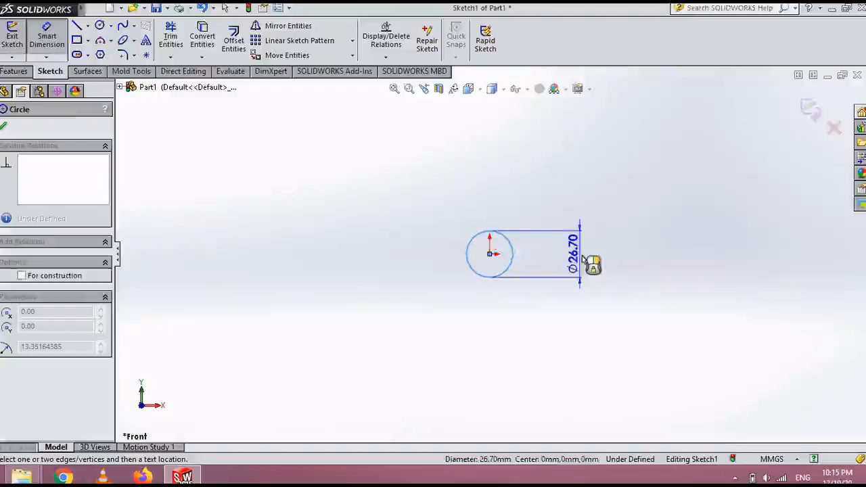
click(588, 264)
text(6)
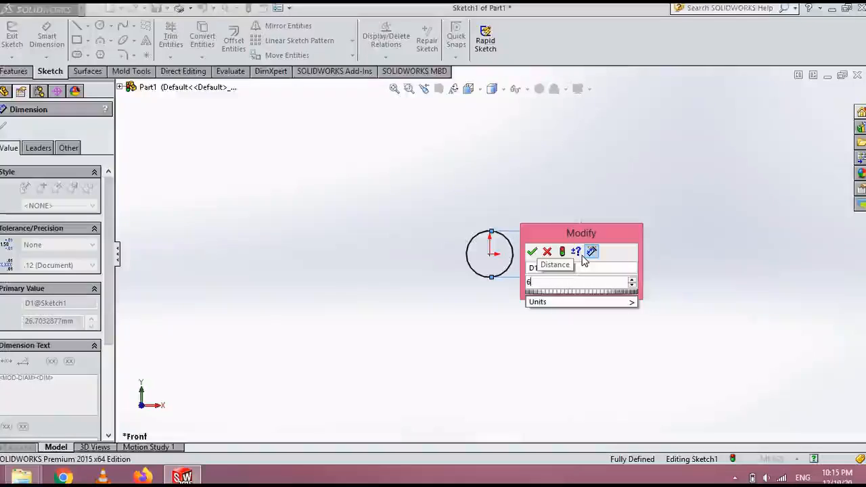
key(Return)
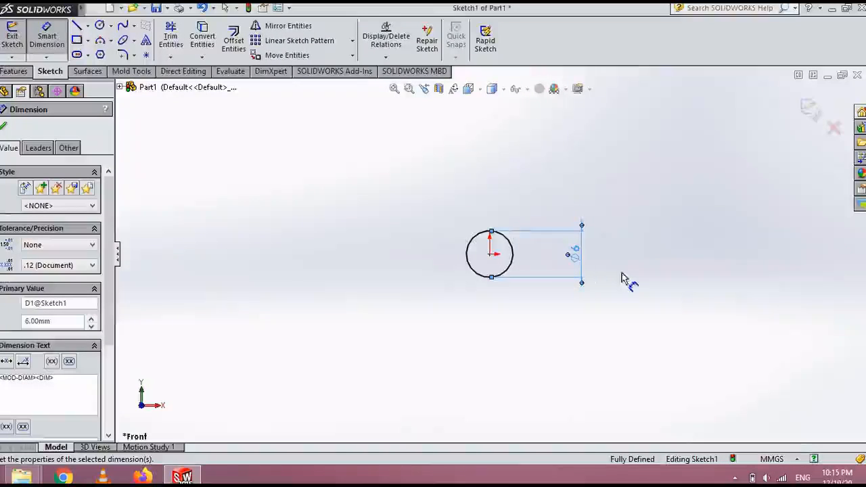
click(4, 127)
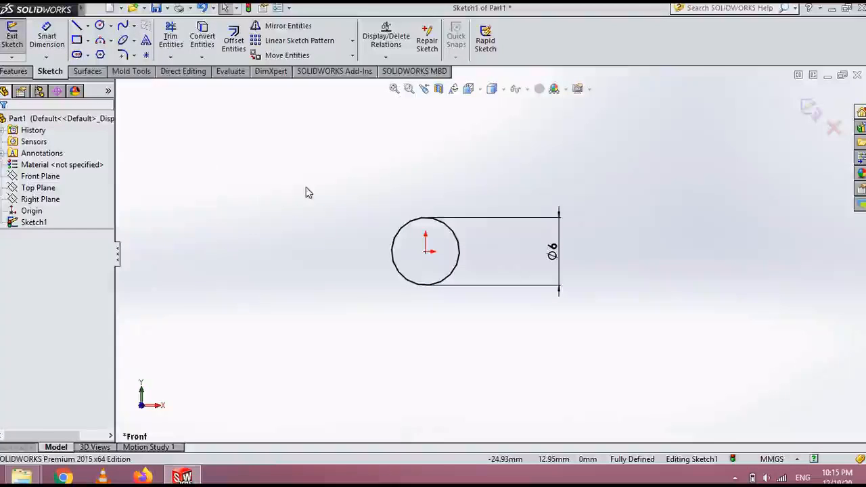
Extrude the circle 30 mm as a blind boss in the reversed direction from the sketch plane
click(14, 71)
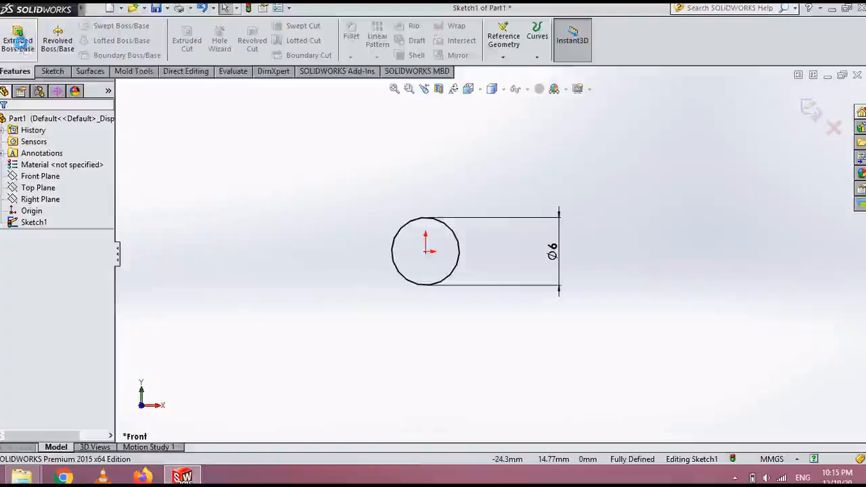
click(18, 37)
middle_drag(282, 179, 373, 216)
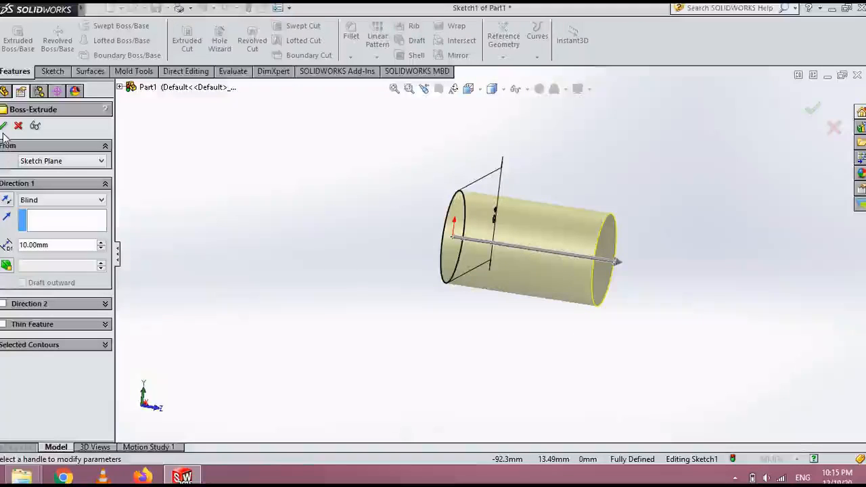
click(7, 201)
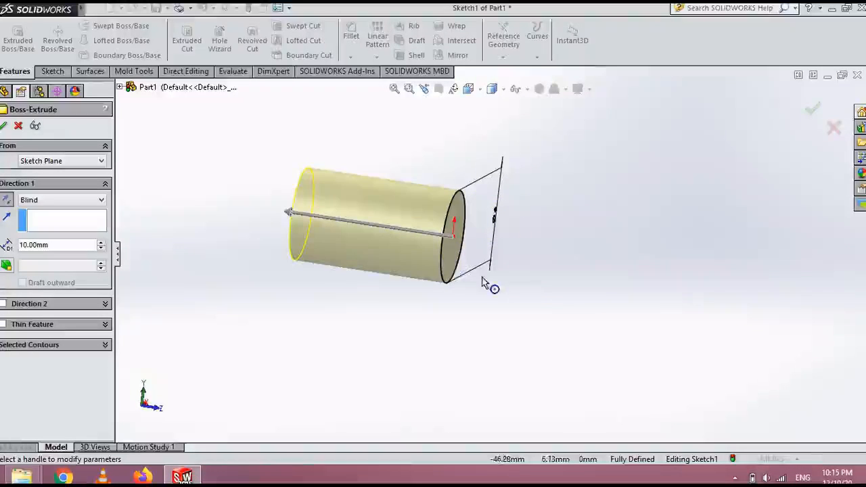
middle_drag(601, 269, 589, 272)
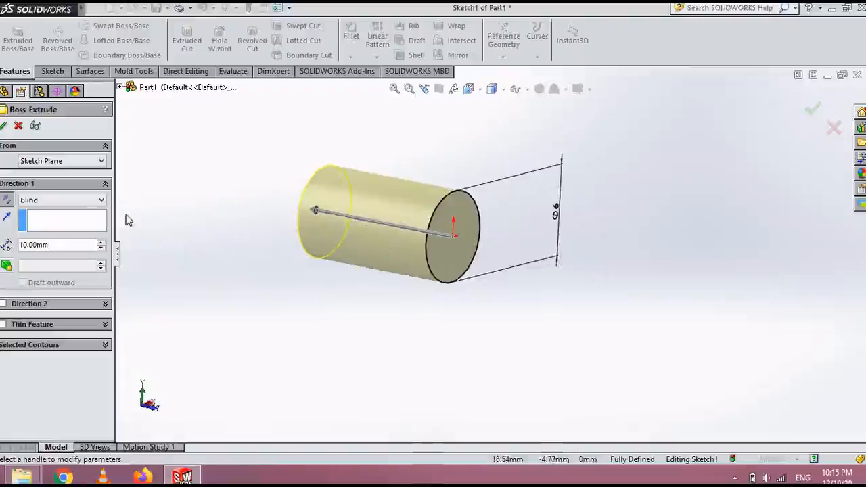
click(102, 242)
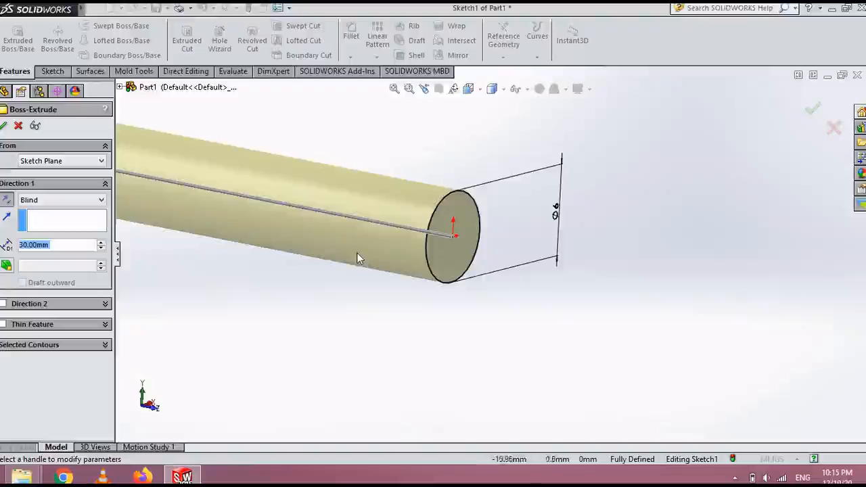
scroll(361, 256, up, 7)
middle_drag(405, 192, 502, 235)
scroll(503, 235, down, 2)
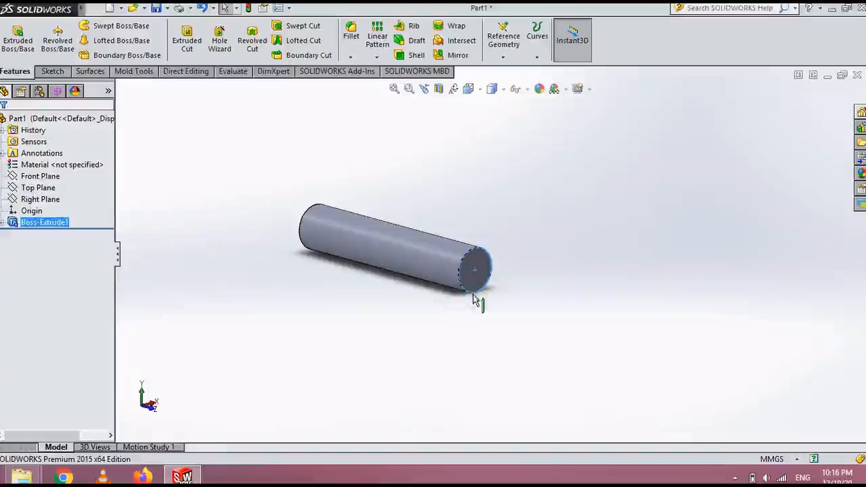
Start a sketch on the cylinder's end face at the origin and orient the view normal to it
middle_drag(473, 300, 494, 270)
click(466, 267)
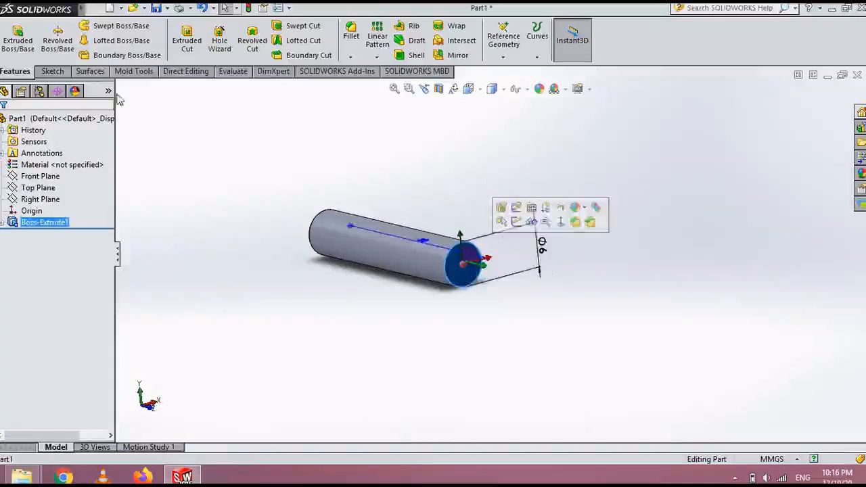
click(58, 72)
click(12, 35)
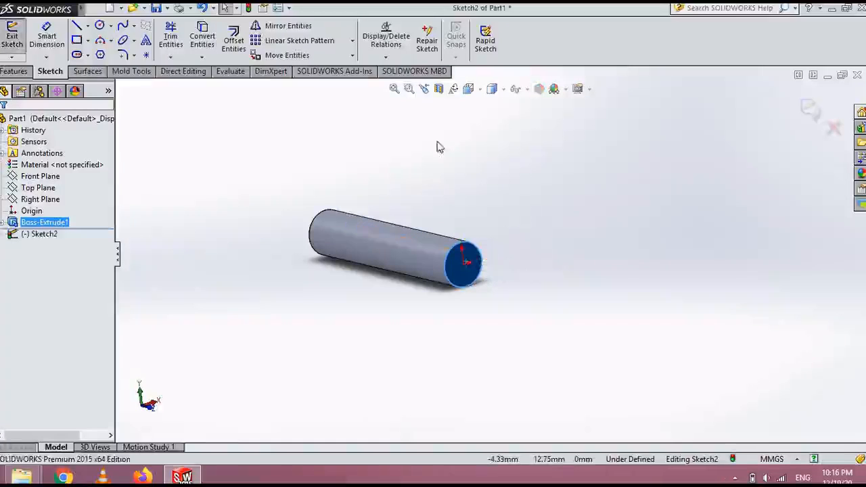
click(479, 91)
click(533, 154)
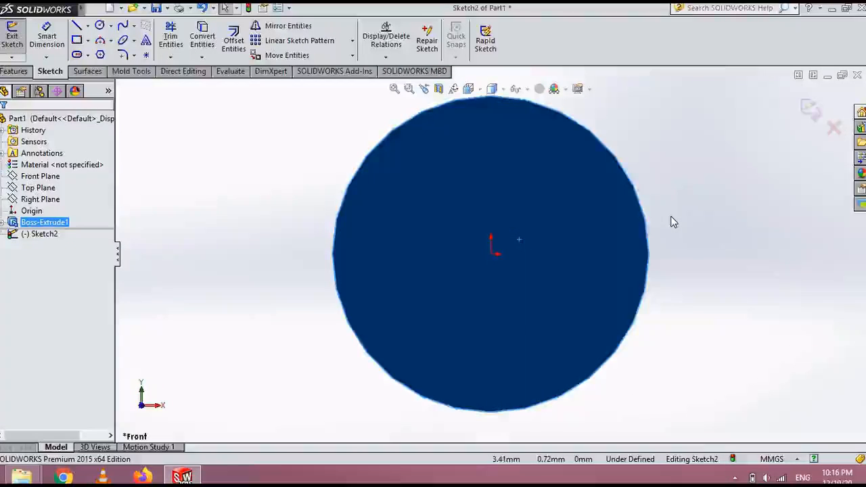
Draw a vertical 3 mm centerline from the origin up to the circular edge of the end face
scroll(654, 221, up, 4)
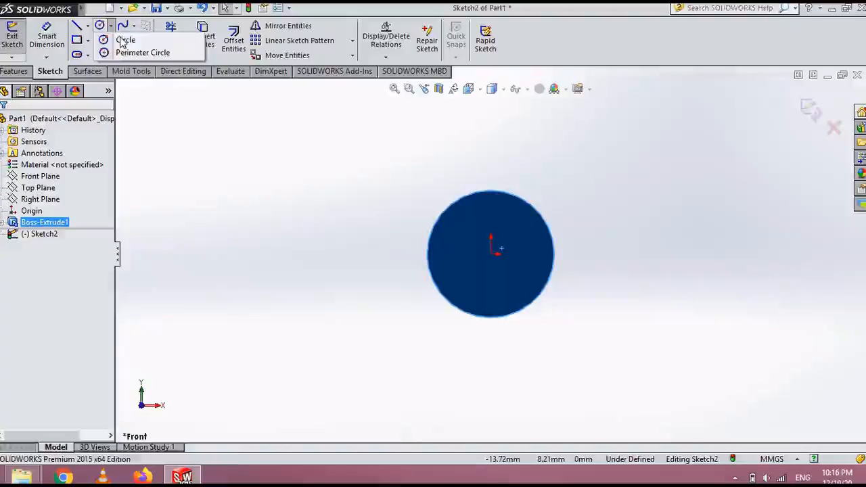
click(87, 25)
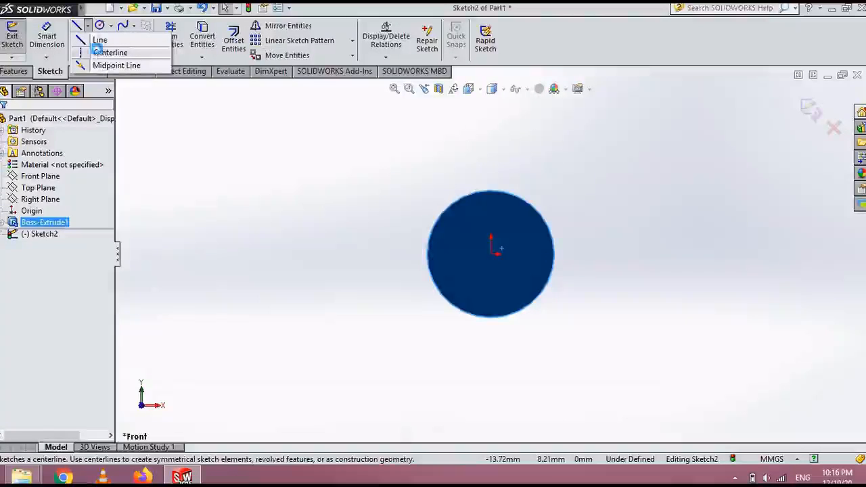
click(101, 52)
scroll(509, 272, down, 4)
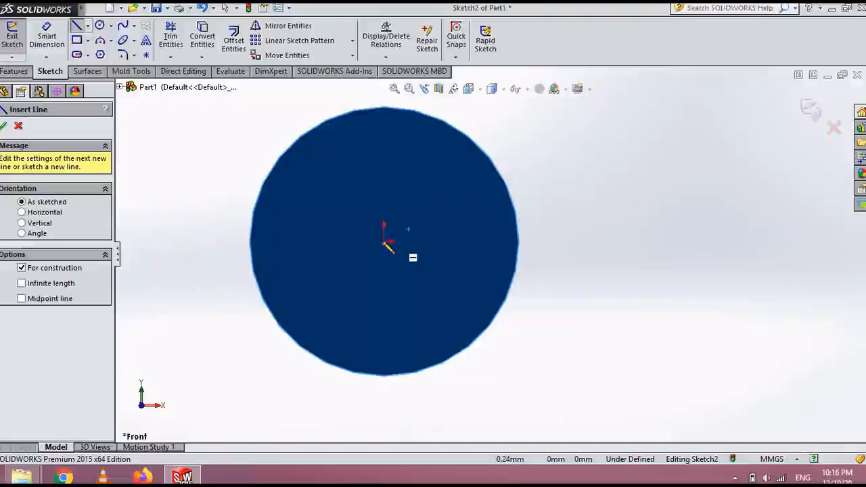
click(383, 242)
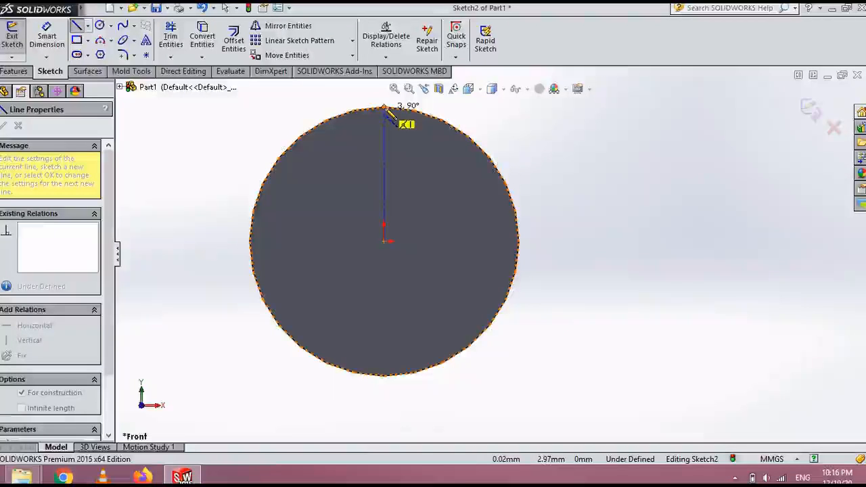
click(383, 109)
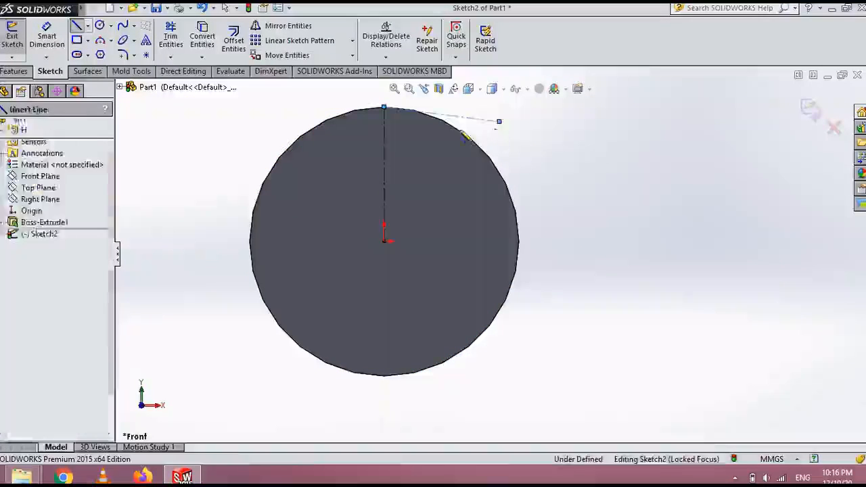
Sketch a circle of 3 mm radius centred on the origin through the centerline's upper end, and close the sketch
click(100, 25)
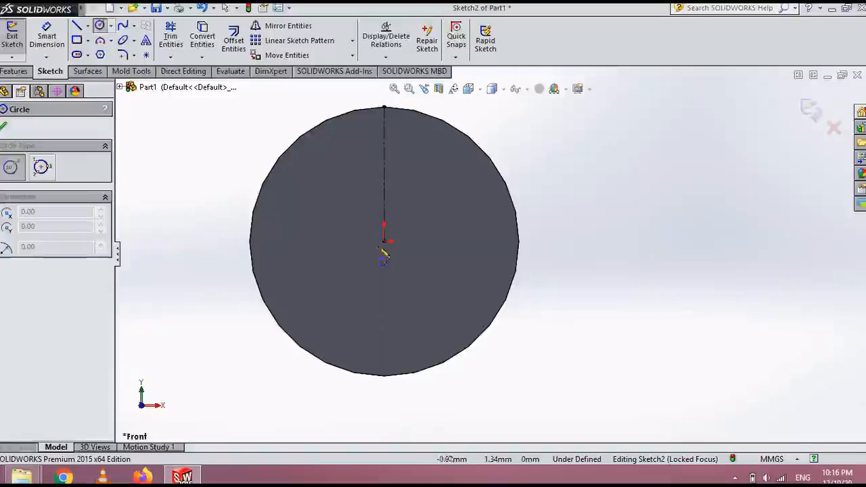
click(383, 242)
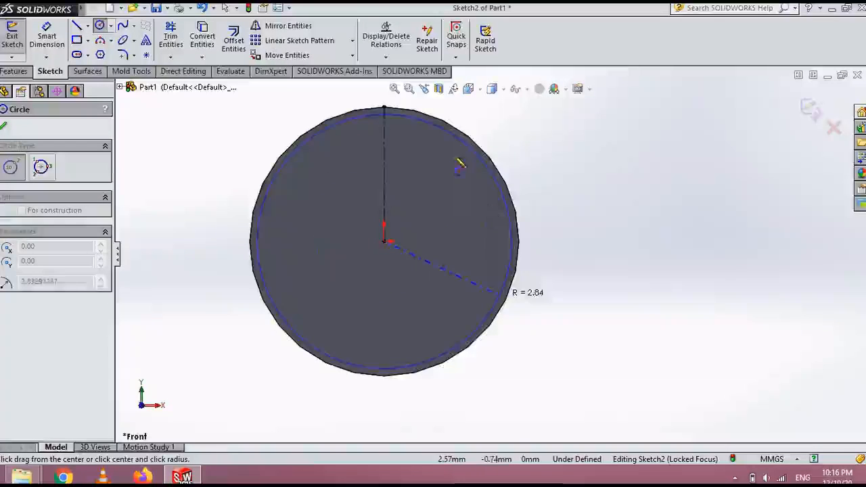
click(384, 109)
scroll(518, 174, down, 3)
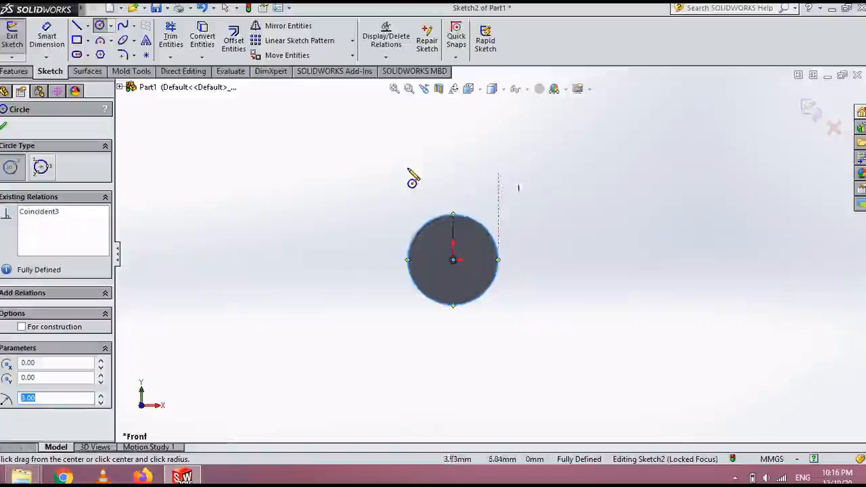
mouse_move(410, 174)
middle_down()
mouse_move(433, 169)
mouse_move(428, 190)
mouse_move(450, 174)
mouse_move(440, 203)
middle_up()
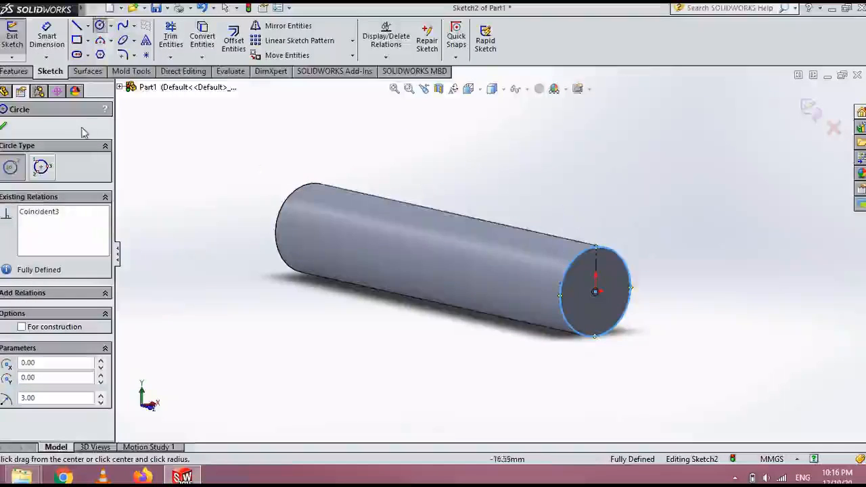
click(6, 128)
scroll(583, 319, up, 1)
scroll(477, 281, up, 2)
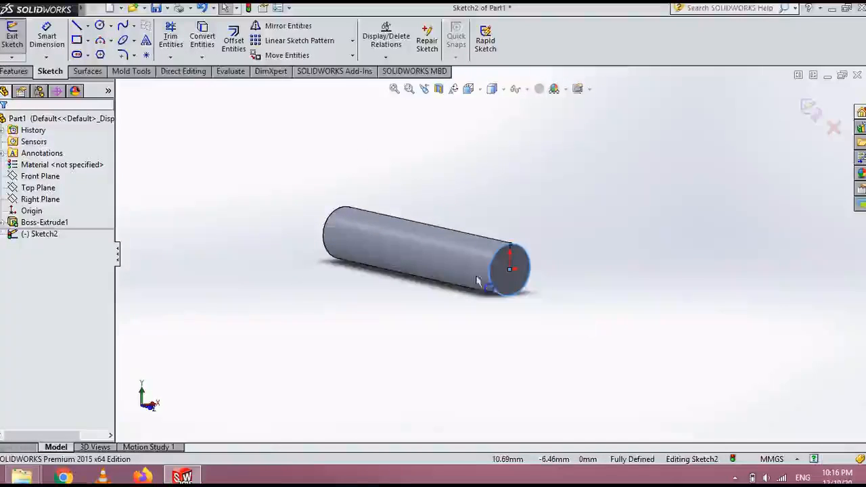
scroll(371, 253, down, 1)
scroll(376, 263, up, 1)
scroll(376, 263, down, 2)
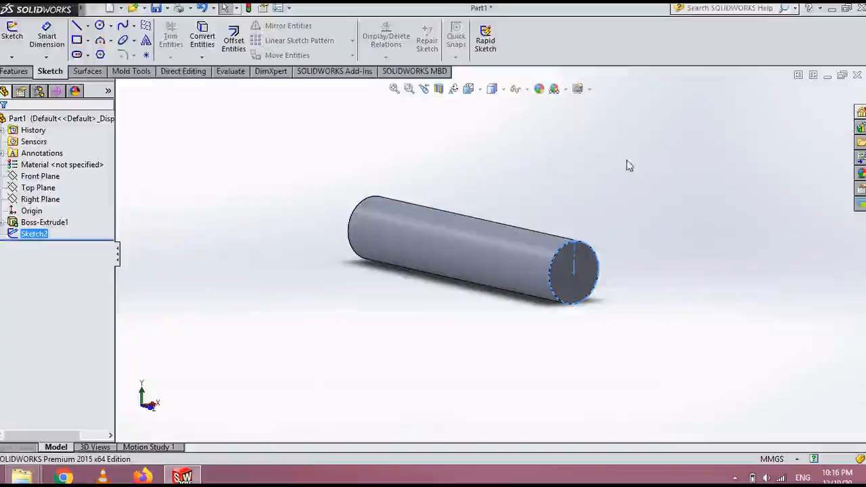
Create a helix from the end-face circle sketch, reversing its direction along the shank and setting a constant pitch of 1 mm
click(15, 71)
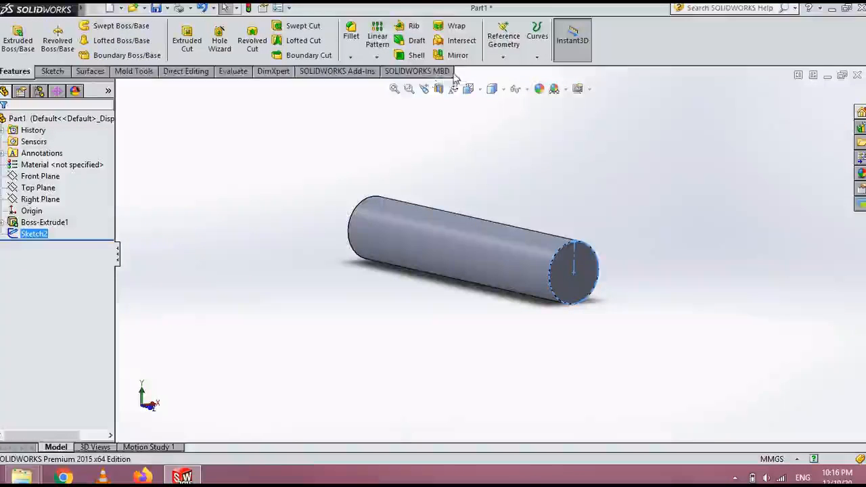
click(537, 57)
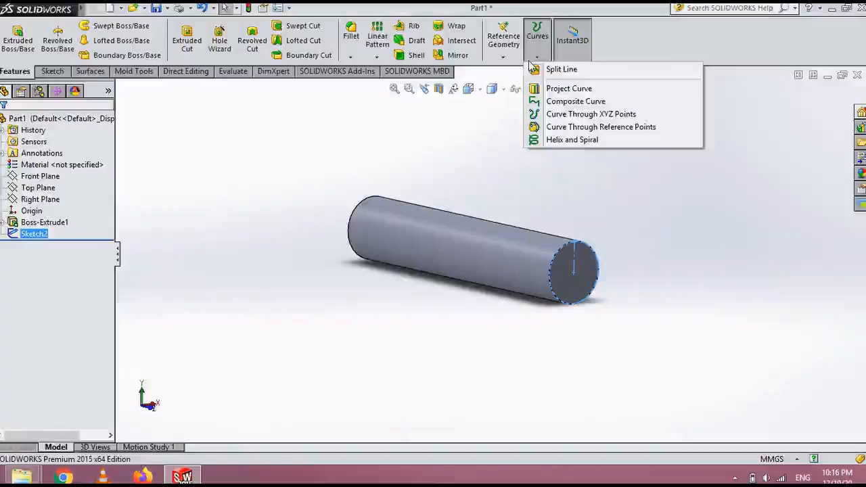
click(572, 142)
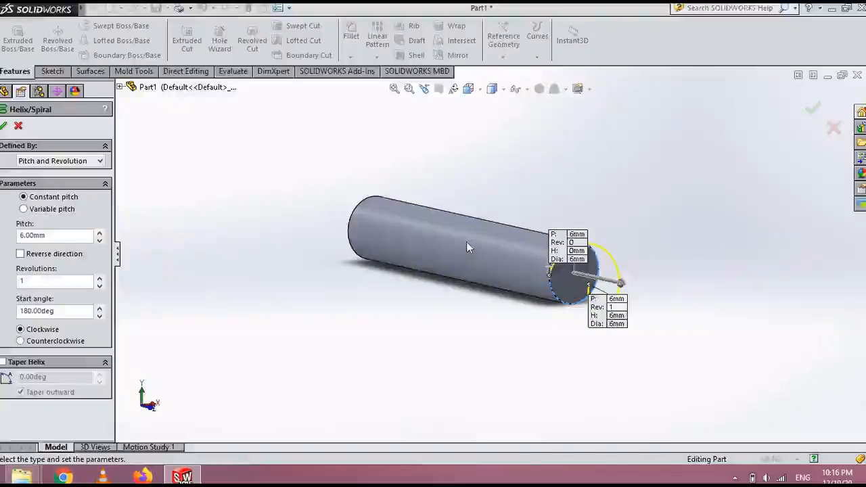
scroll(466, 242, up, 1)
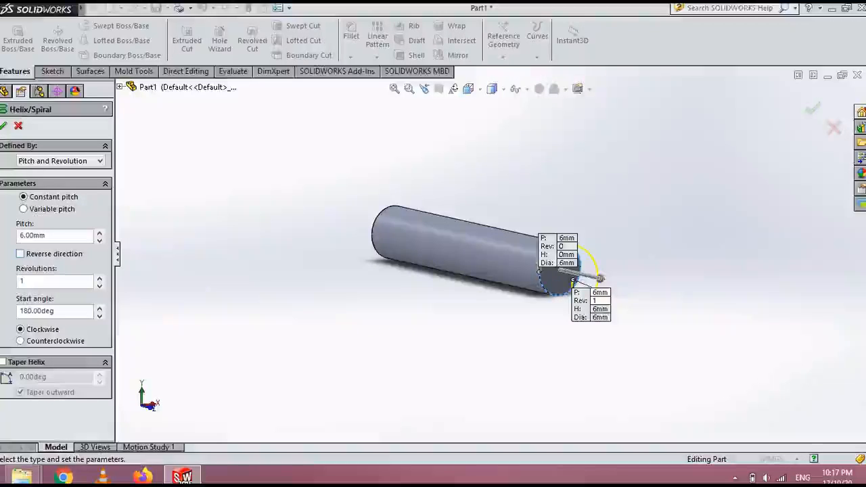
click(21, 254)
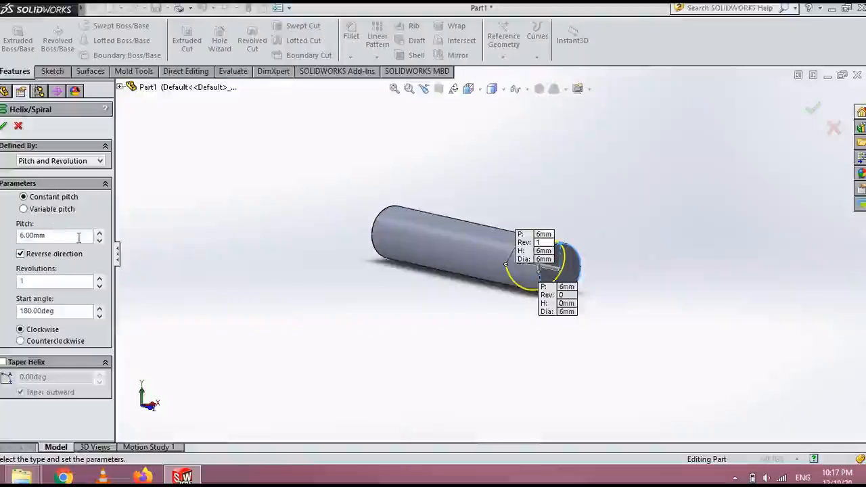
click(69, 235)
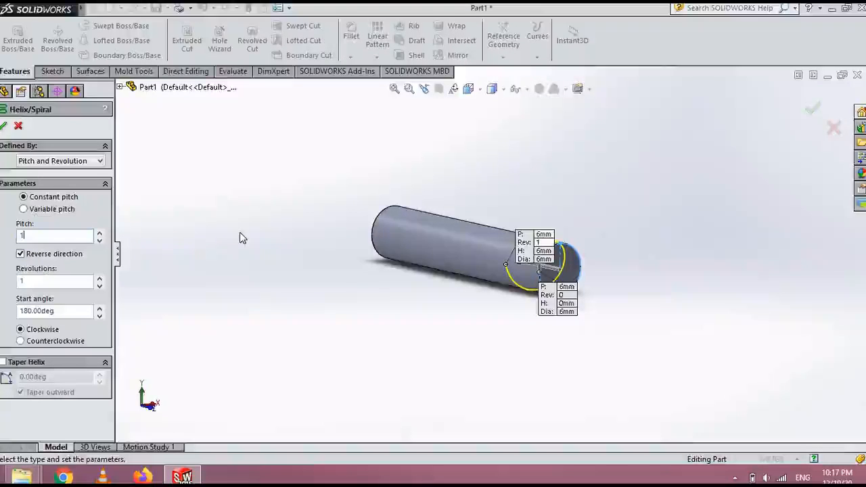
click(100, 233)
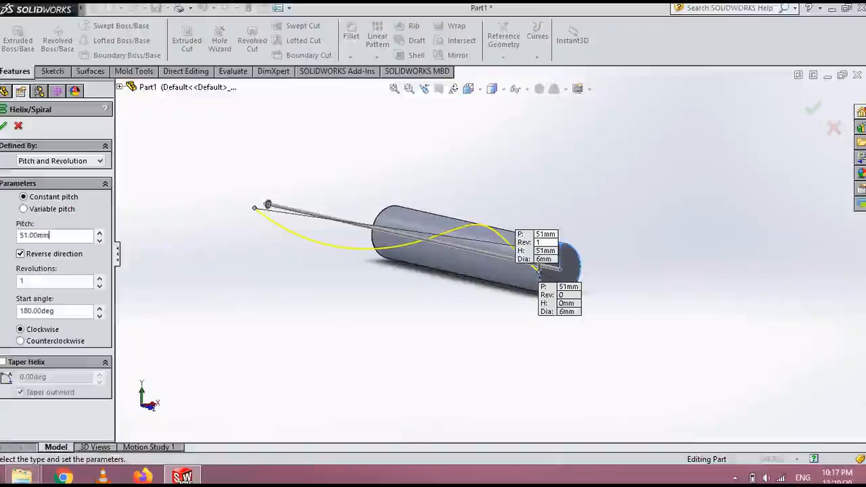
text(1)
click(205, 257)
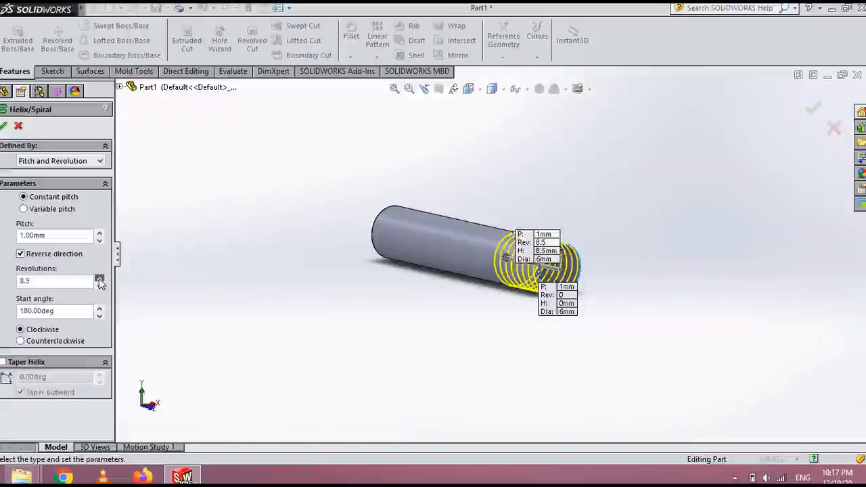
Set the helix to 16 revolutions
click(99, 278)
click(100, 279)
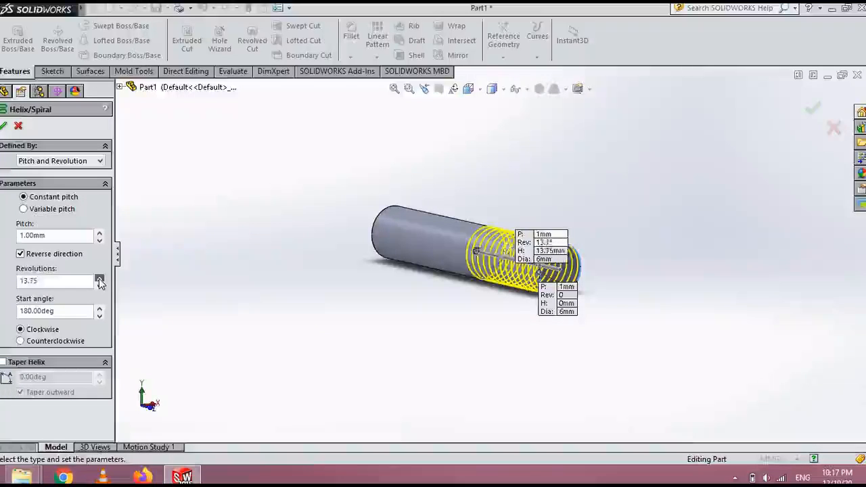
click(100, 279)
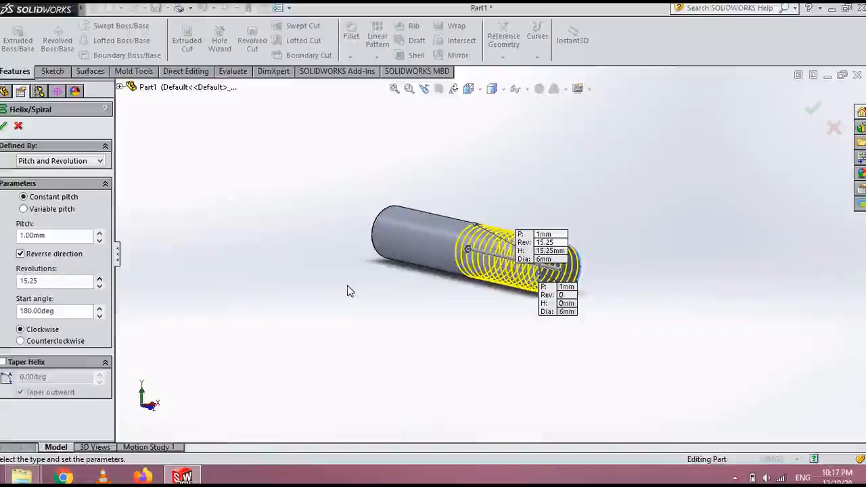
middle_drag(350, 291, 375, 278)
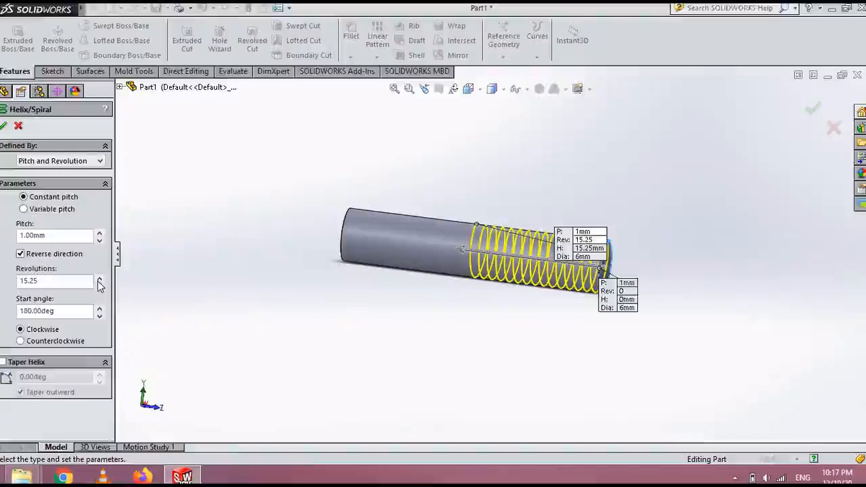
click(98, 279)
mouse_move(487, 339)
middle_down()
mouse_move(459, 332)
mouse_move(485, 345)
middle_up()
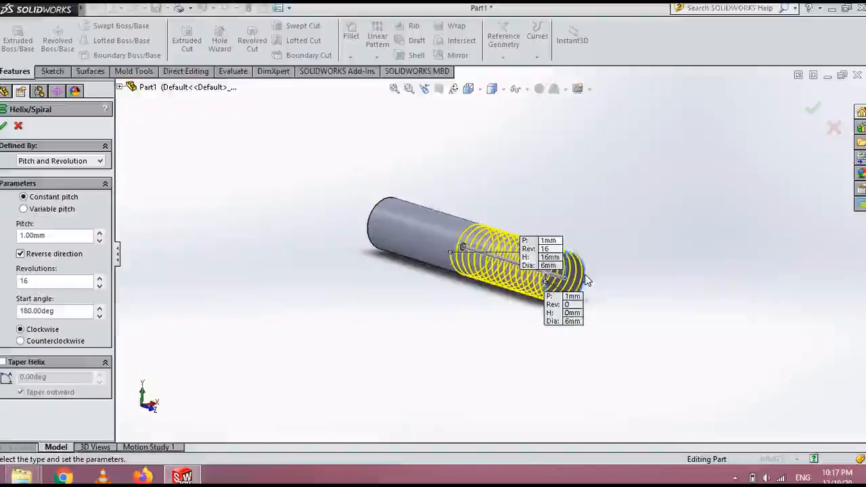
Set the helix start angle to 90 degrees so it begins at the centerline's upper end, and accept the helix
scroll(586, 281, down, 8)
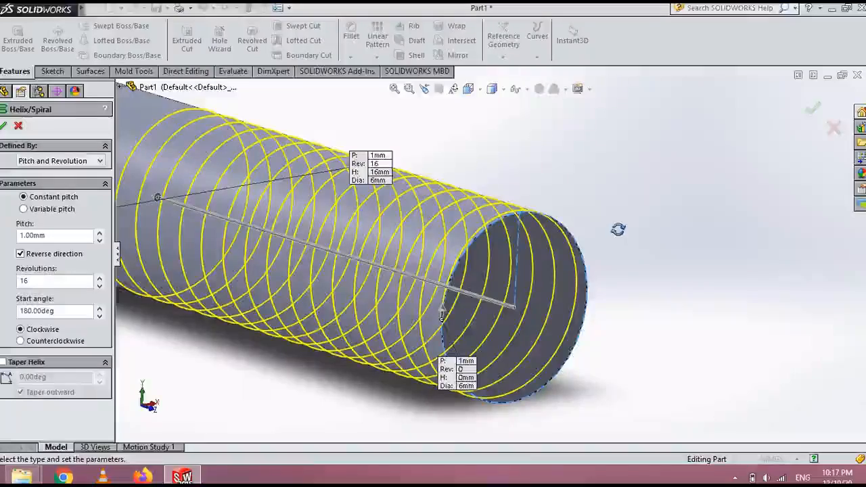
mouse_move(617, 229)
middle_down()
mouse_move(631, 226)
mouse_move(626, 237)
middle_up()
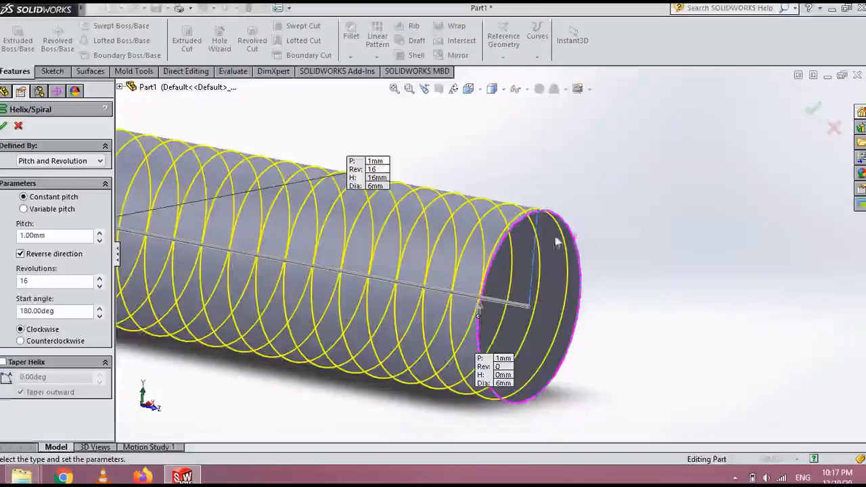
click(101, 318)
click(100, 318)
click(101, 318)
click(100, 318)
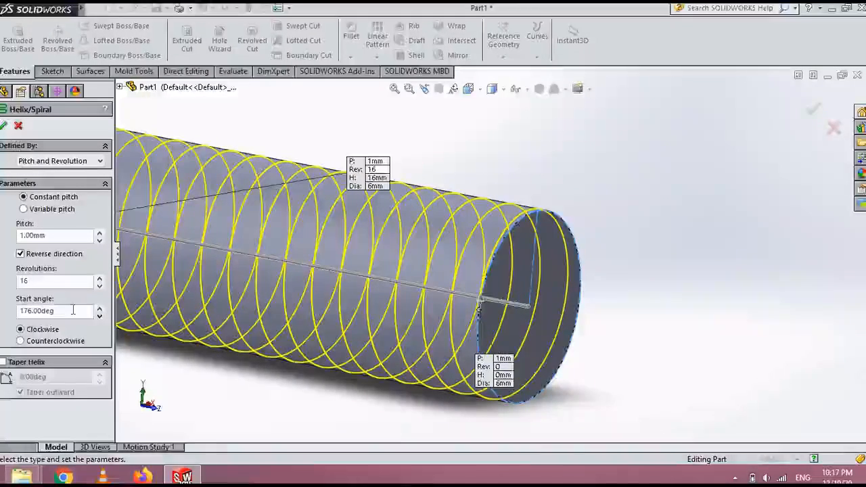
double_click(74, 310)
text(8)
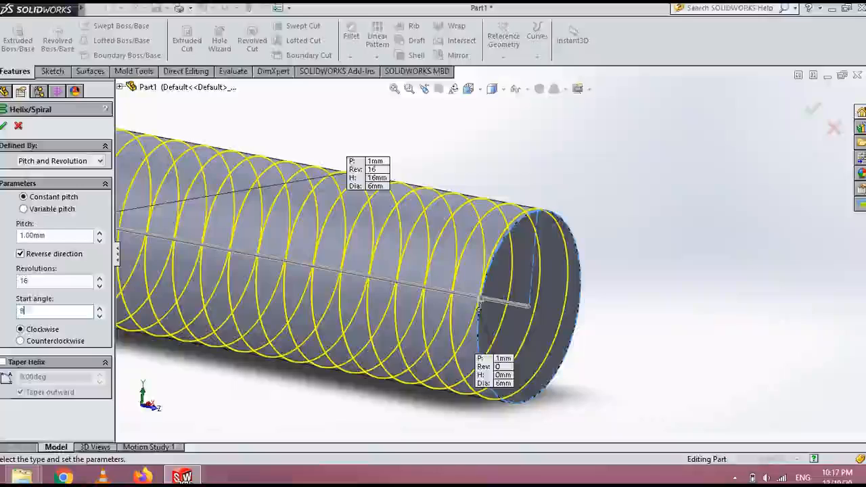
text(0)
key(Return)
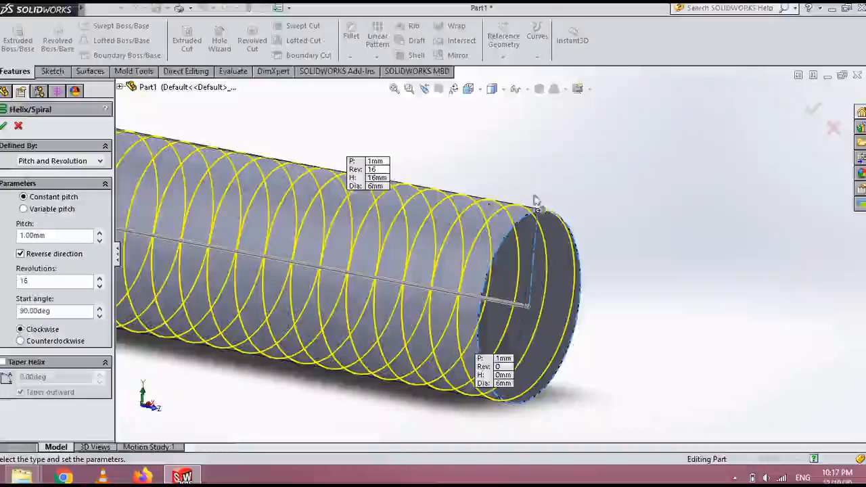
click(6, 126)
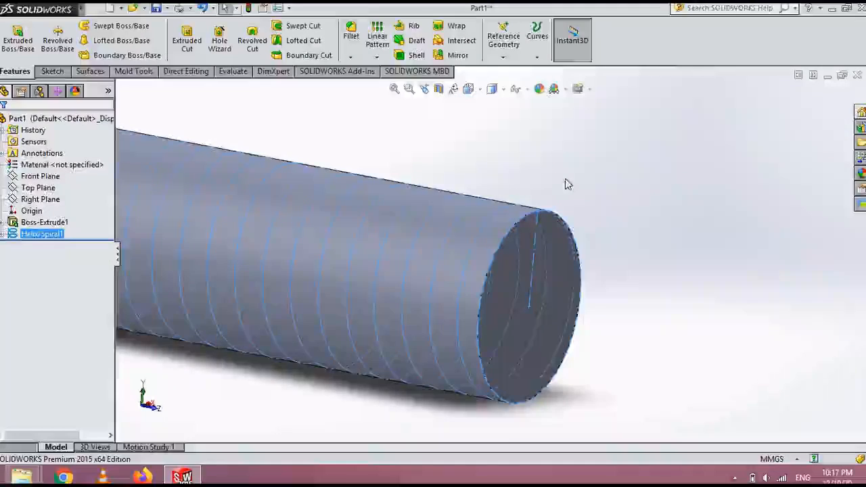
Start a new sketch on the Right Plane, which runs lengthwise through the shank
scroll(566, 190, up, 1)
scroll(559, 206, down, 1)
scroll(558, 223, up, 8)
middle_drag(551, 222, 556, 301)
scroll(325, 321, down, 3)
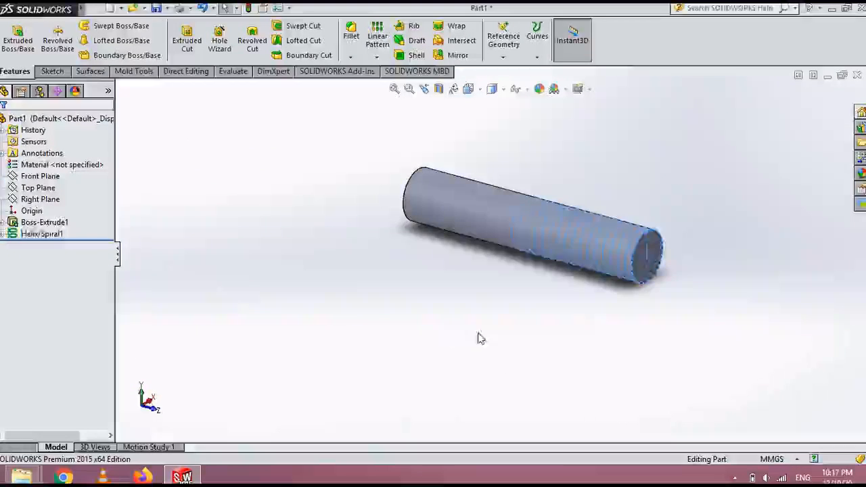
scroll(684, 286, down, 3)
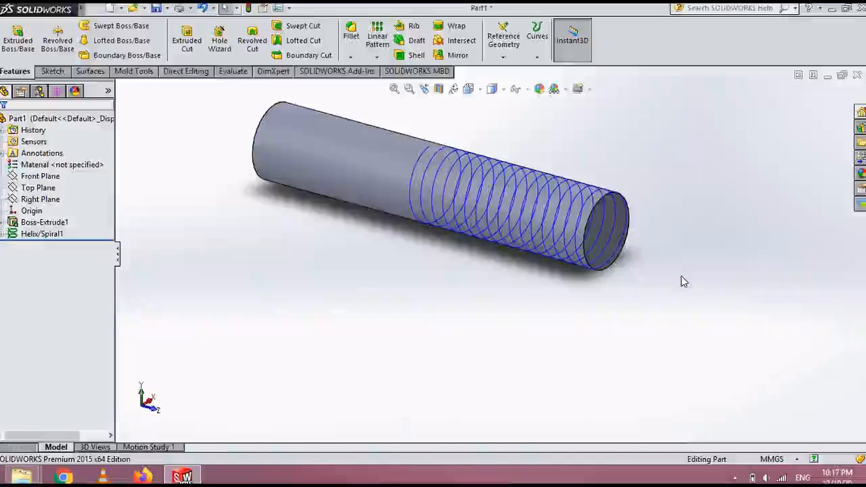
click(40, 176)
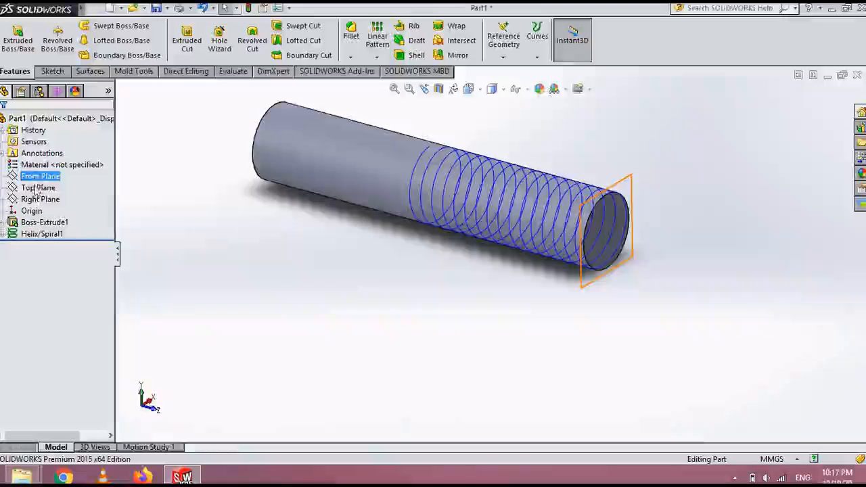
click(35, 188)
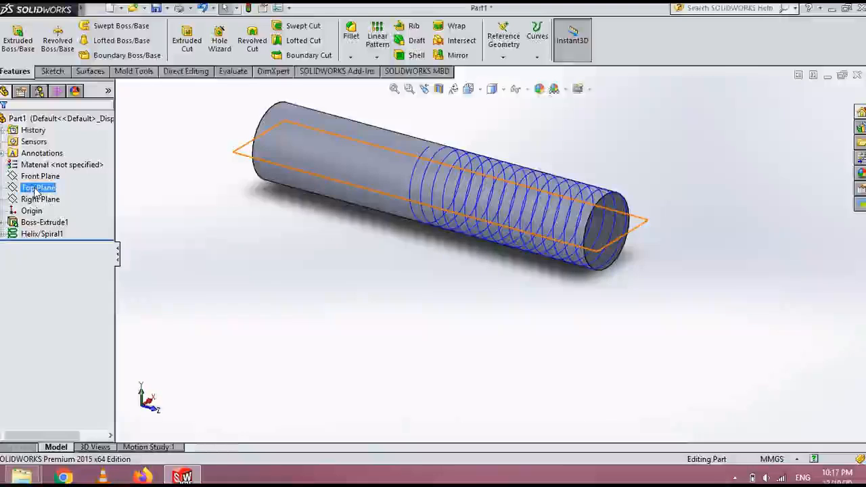
click(37, 199)
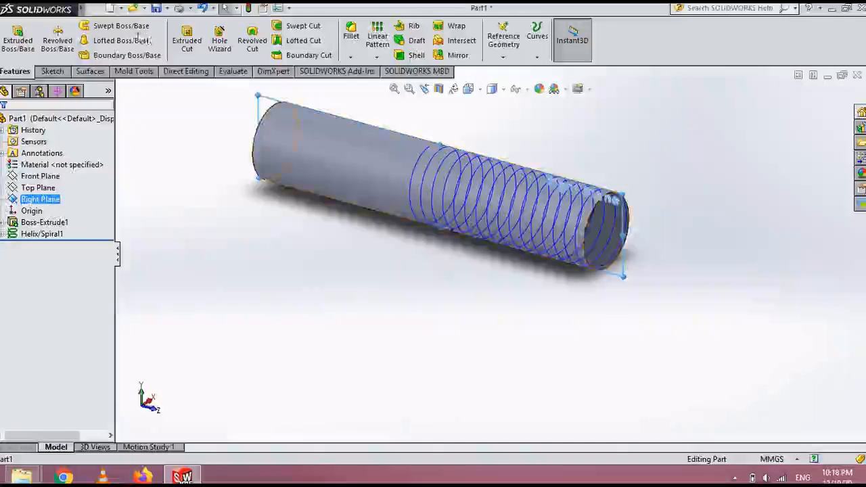
click(52, 72)
click(12, 35)
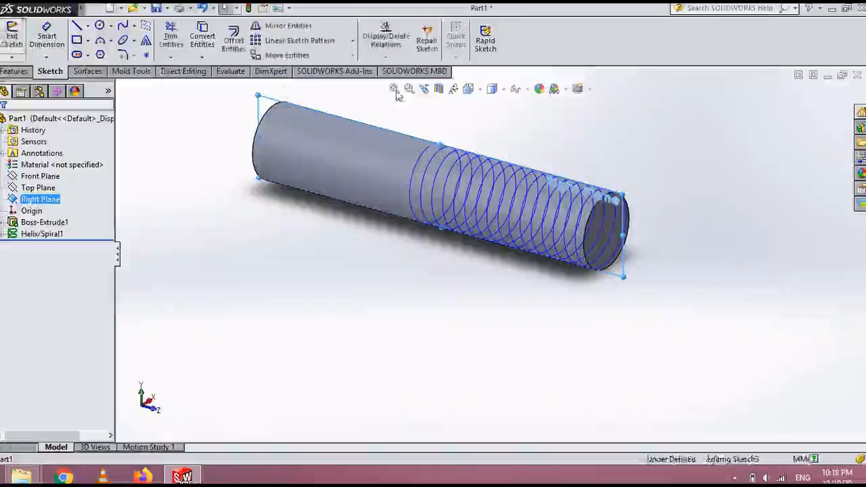
Orient the sketch to the Left view and enlarge the shank's upper end corner where the helix starts
click(471, 91)
click(537, 156)
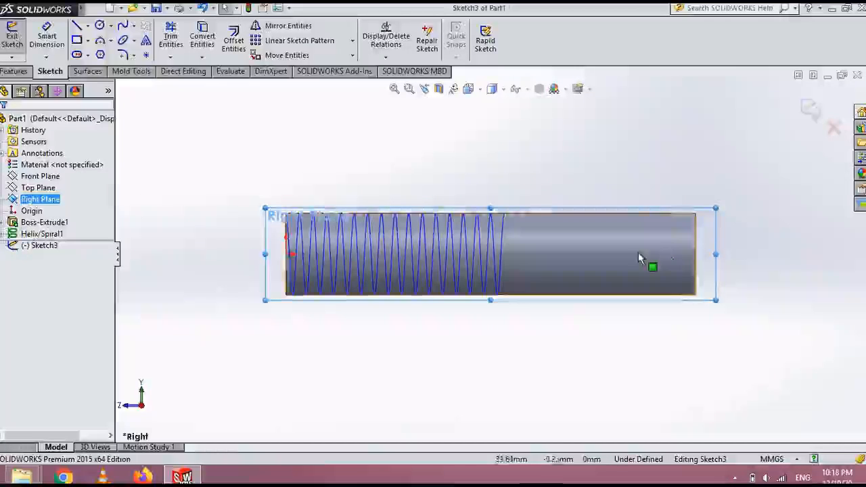
click(473, 91)
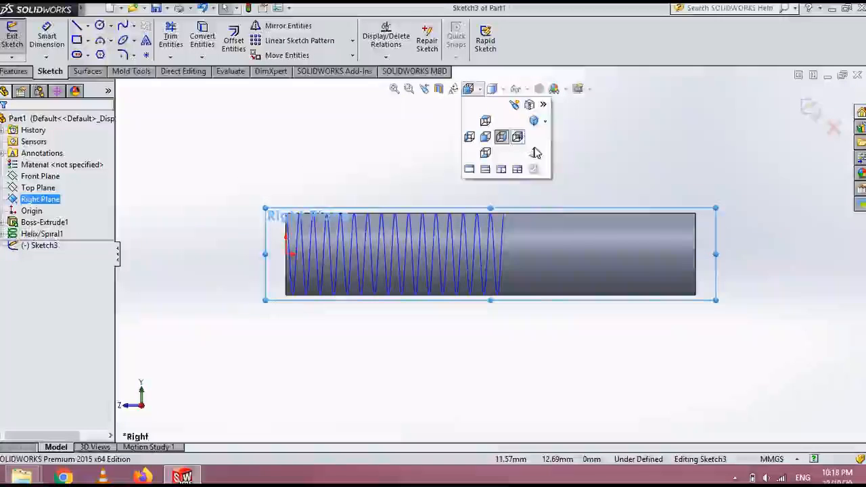
click(545, 158)
scroll(665, 256, down, 4)
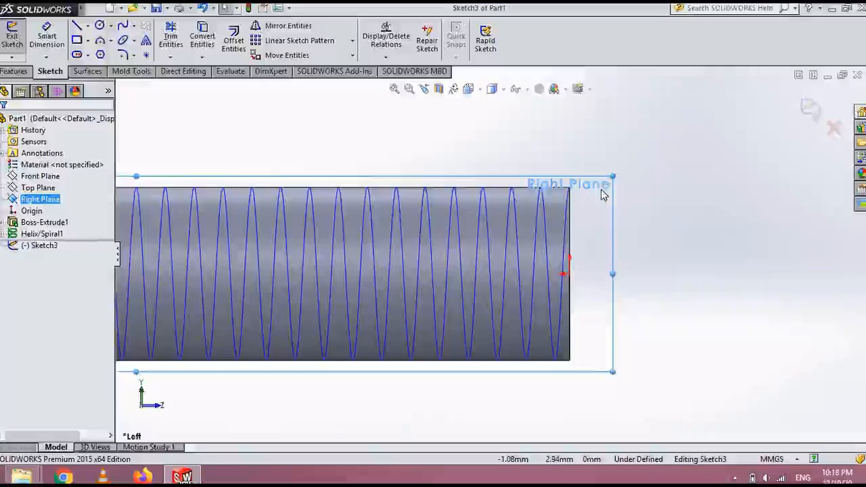
scroll(591, 204, down, 1)
scroll(593, 206, down, 2)
scroll(567, 209, down, 2)
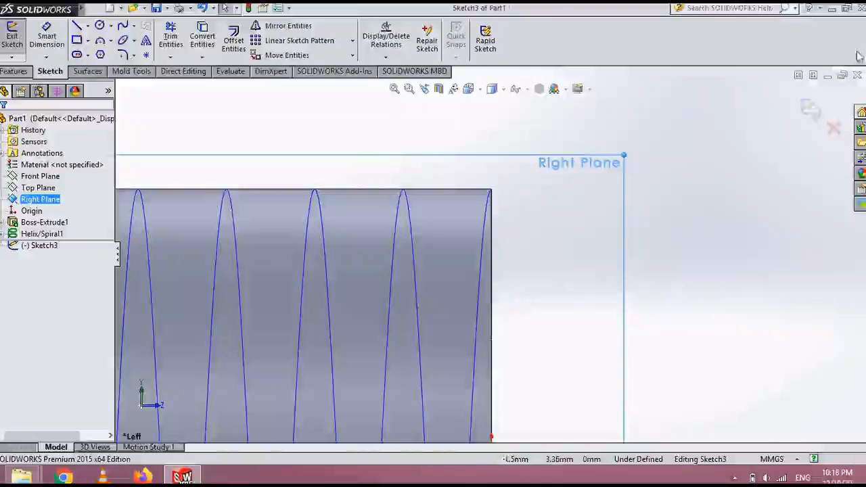
Switch to File Explorer and open the Metric thread_Geometry image full screen to examine the metric thread profile proportions
click(834, 8)
double_click(547, 215)
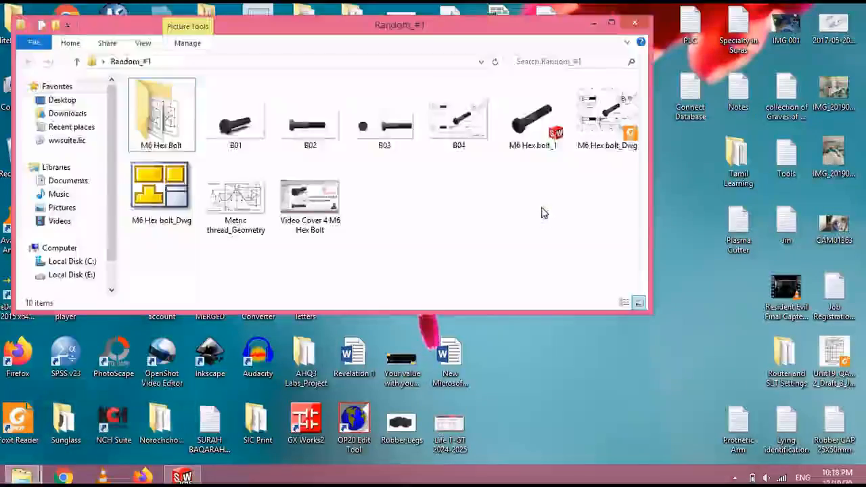
key(super+Up)
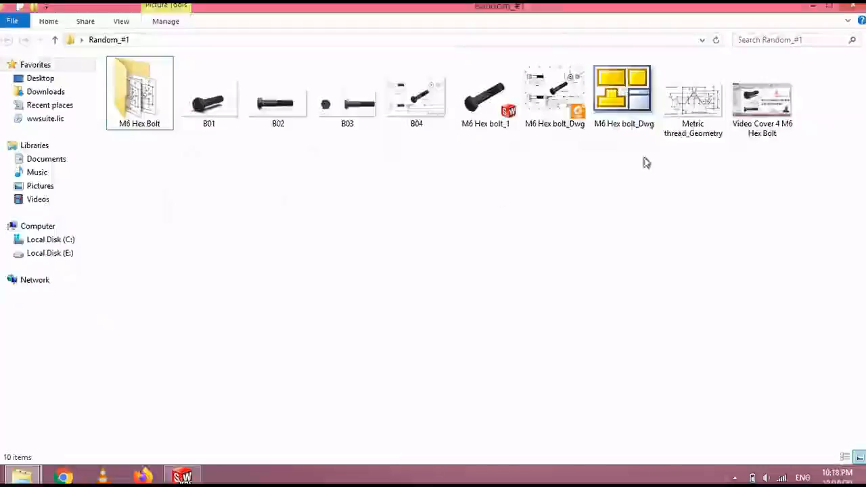
double_click(692, 108)
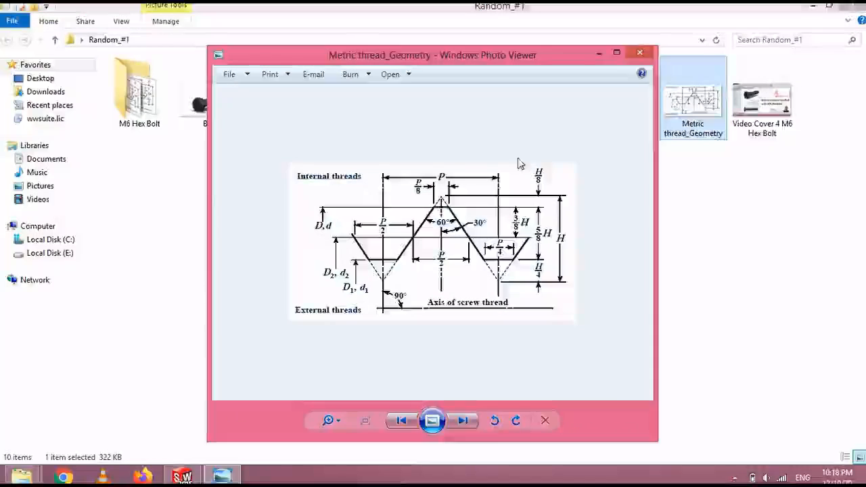
click(616, 53)
scroll(552, 228, up, 1)
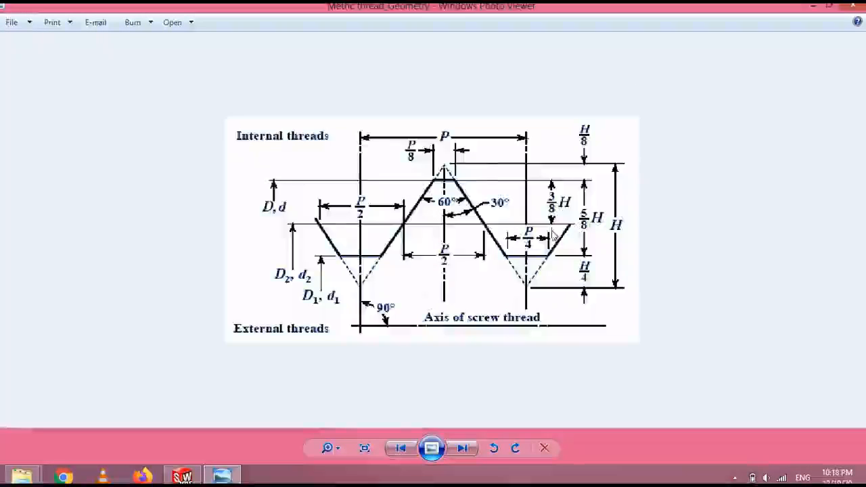
scroll(551, 231, down, 2)
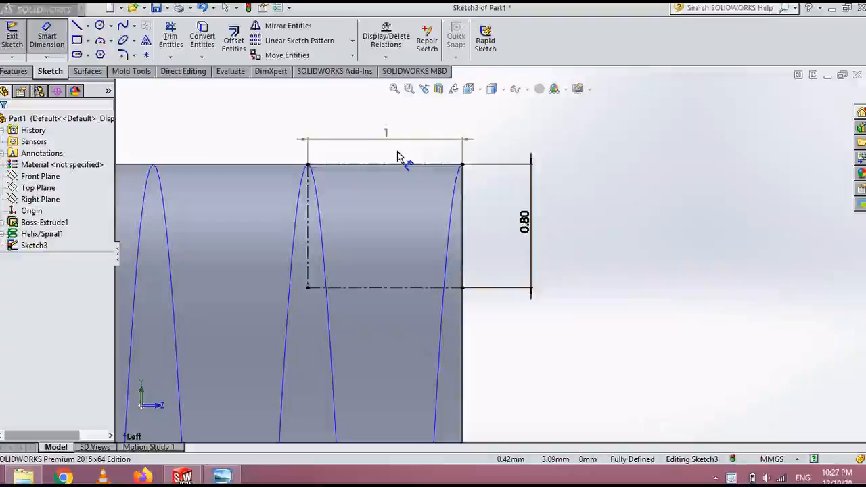
Draw a vertical centerline from the midpoint of the construction rectangle's upper side to the midpoint of its lower side
click(87, 26)
click(101, 51)
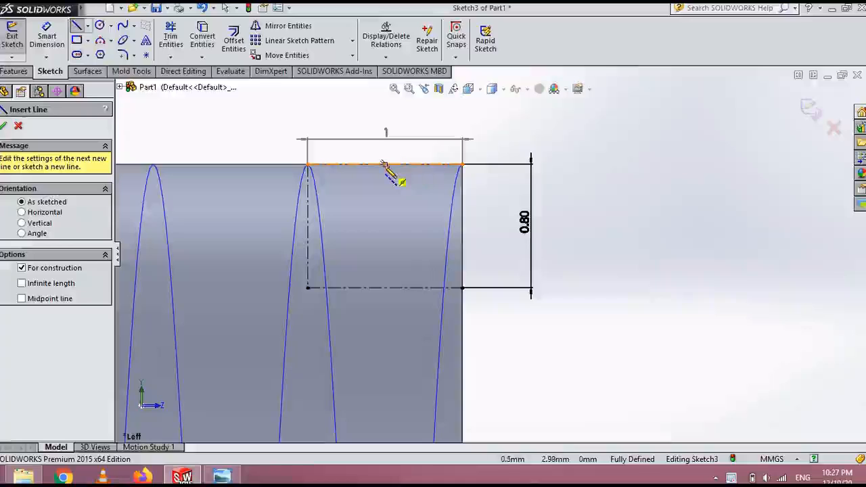
click(390, 173)
click(385, 287)
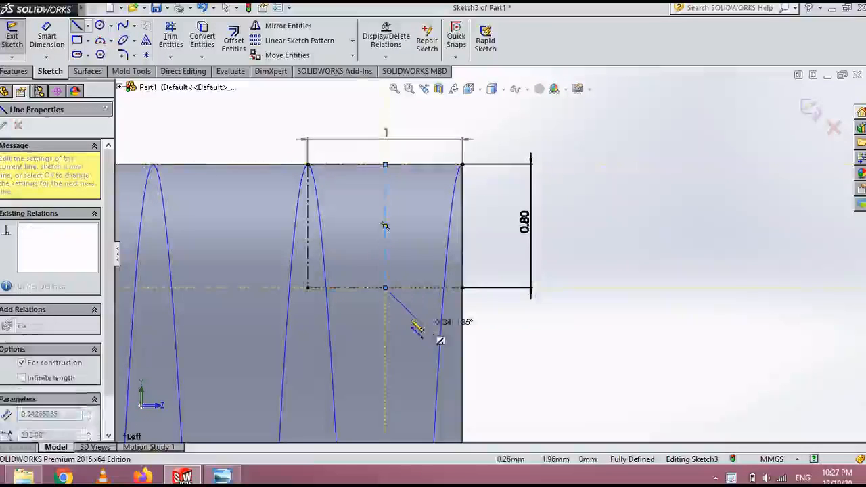
Draw two slanted centerlines from the construction rectangle's lower corners to the midpoint of its upper side, forming a triangle
double_click(434, 330)
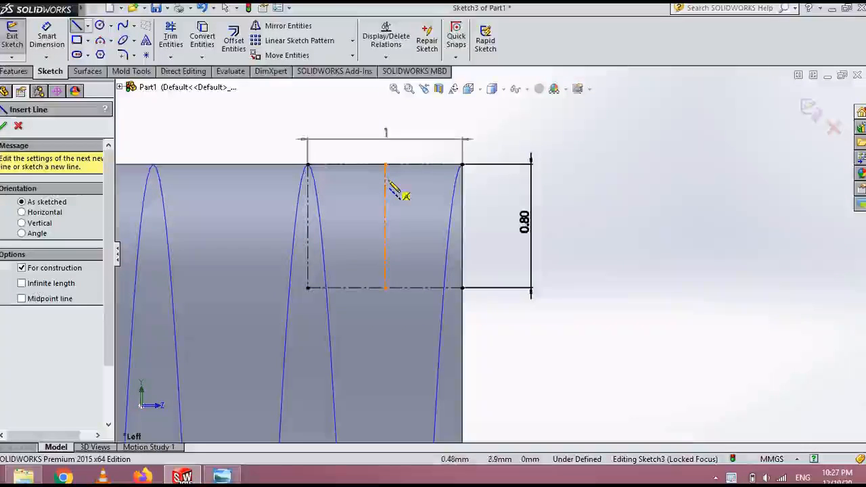
click(308, 288)
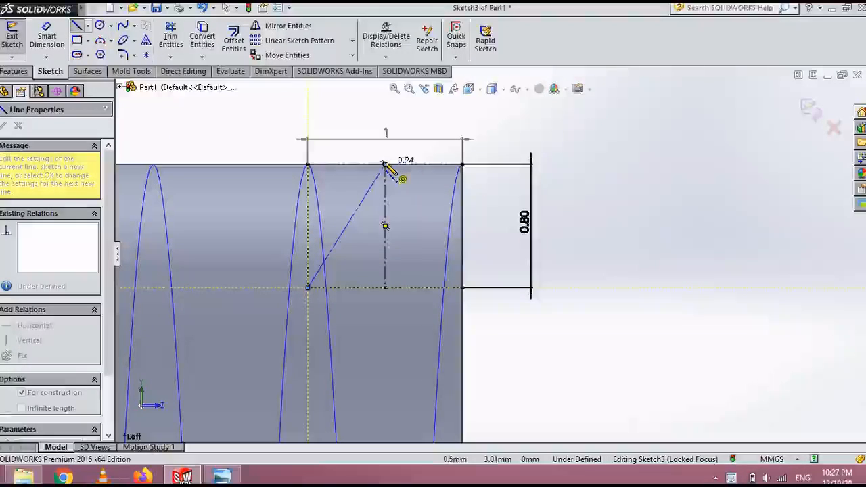
click(385, 165)
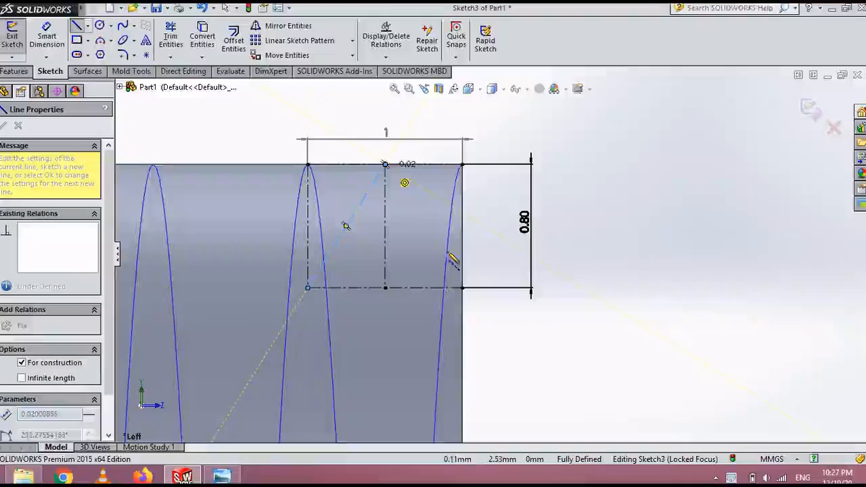
click(473, 297)
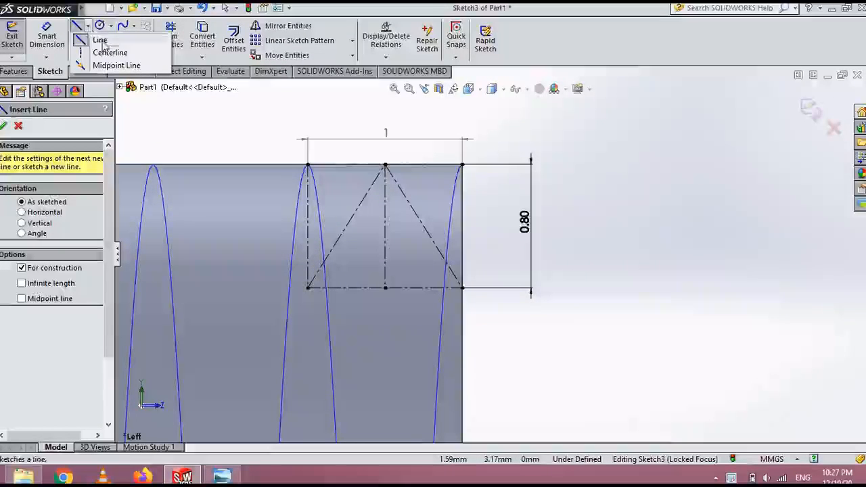
Sketch a solid half-profile: an upper flat about 0.06 mm from the vertical centerline, a flank along the slanted centerline, and a lower flat about 0.15 mm
click(102, 41)
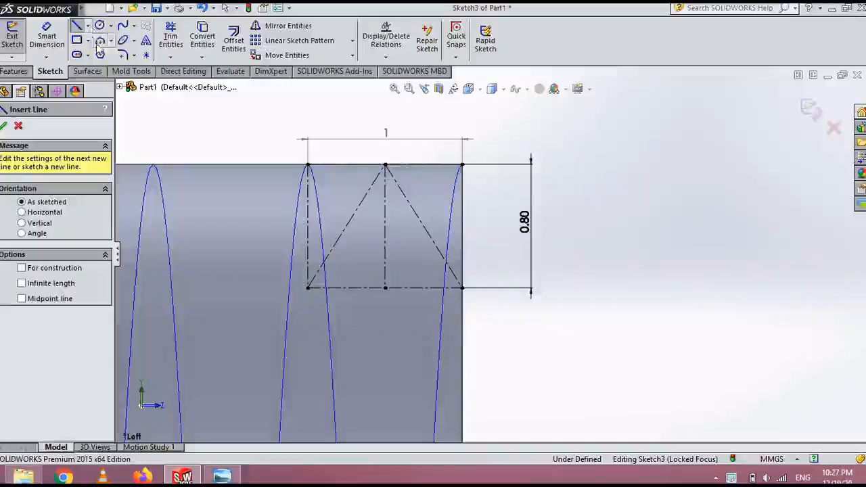
click(386, 179)
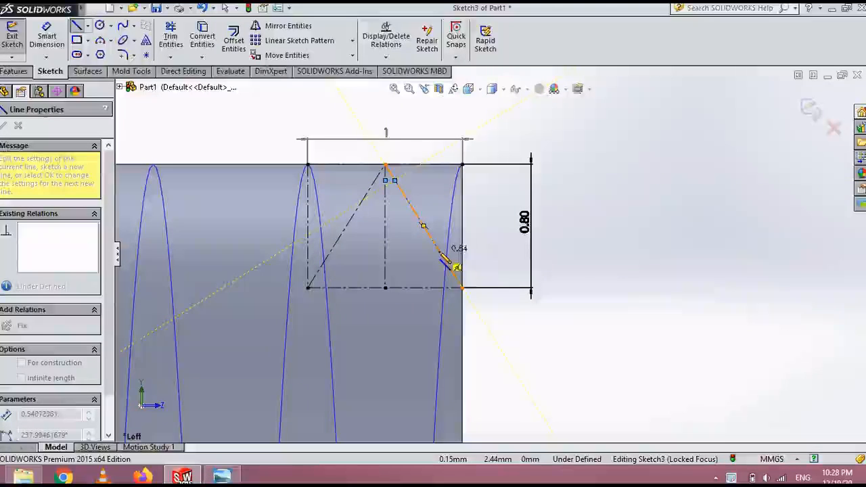
click(438, 251)
click(462, 251)
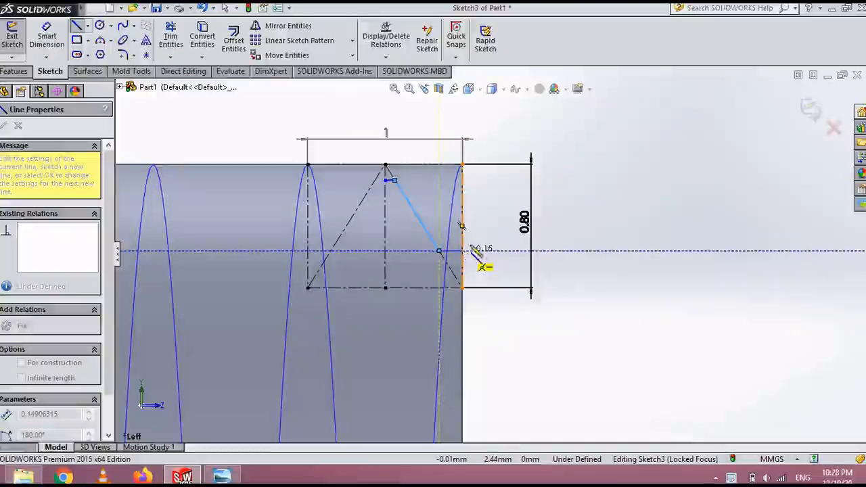
key(Escape)
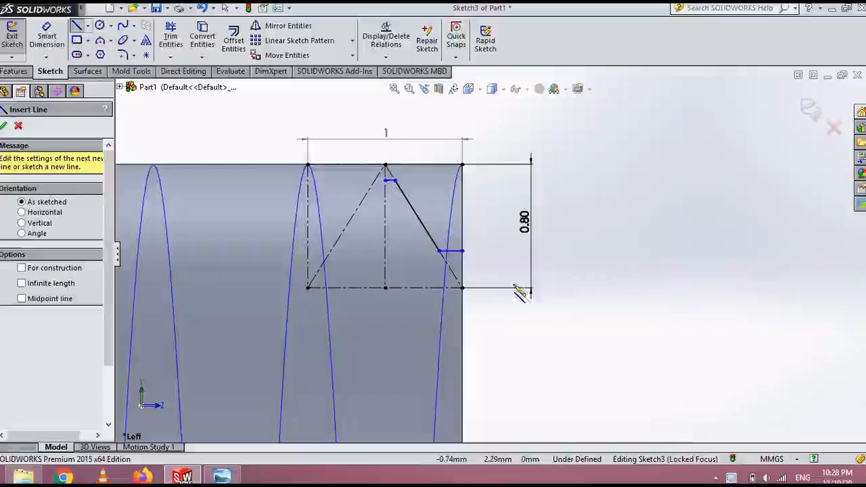
scroll(480, 264, down, 2)
scroll(480, 265, up, 1)
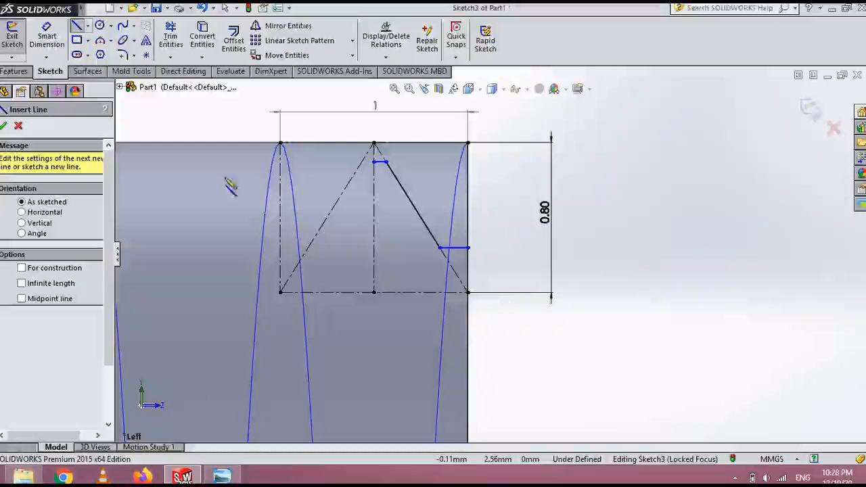
click(18, 127)
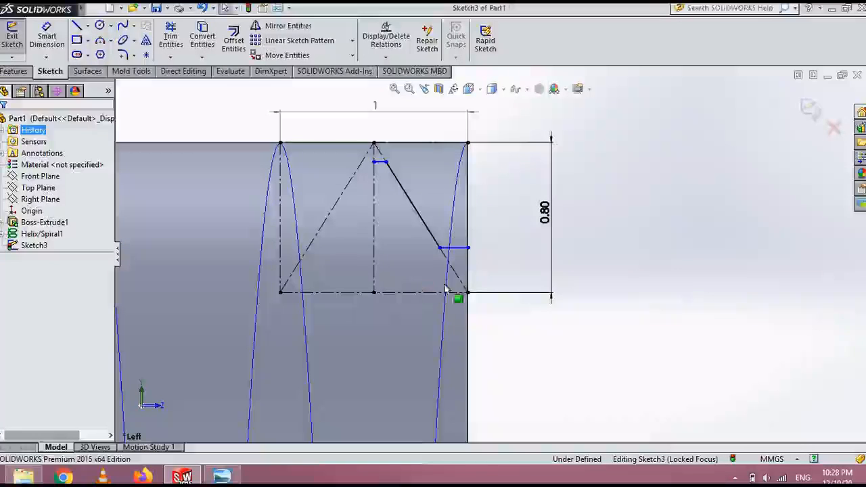
Inspect the two short horizontal profile lines and consult the Metric thread_Geometry image for the P/8 and P/4 flat widths
click(458, 250)
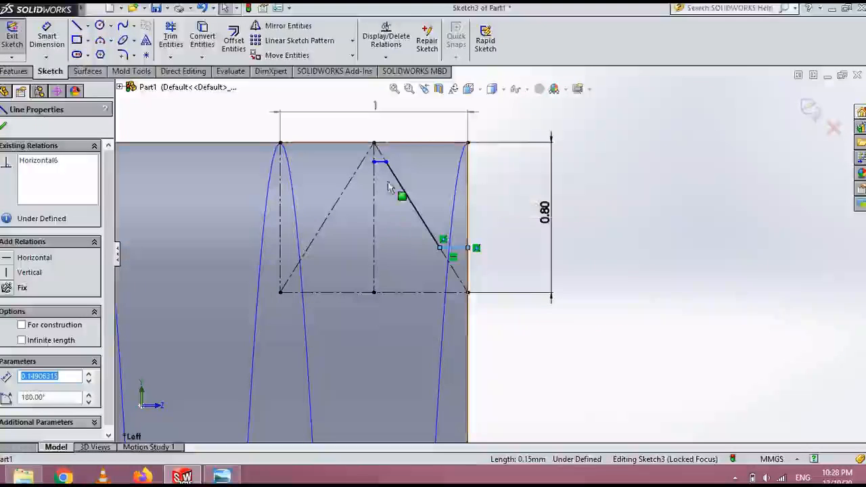
click(378, 164)
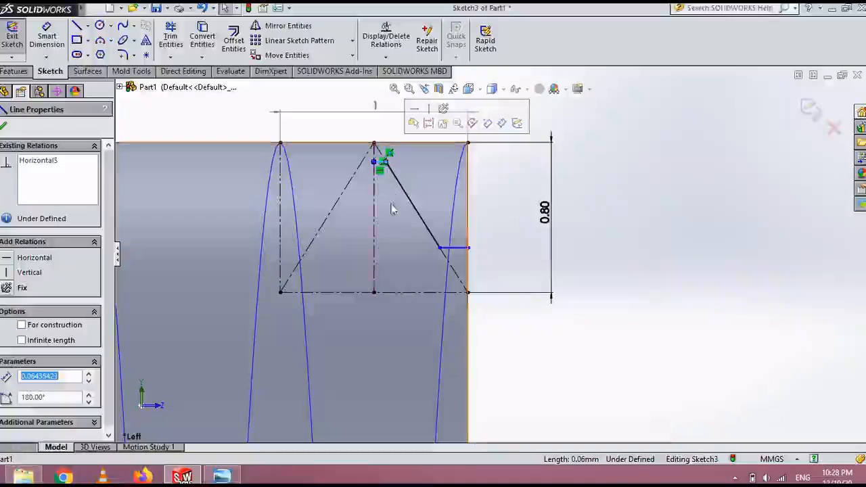
click(716, 238)
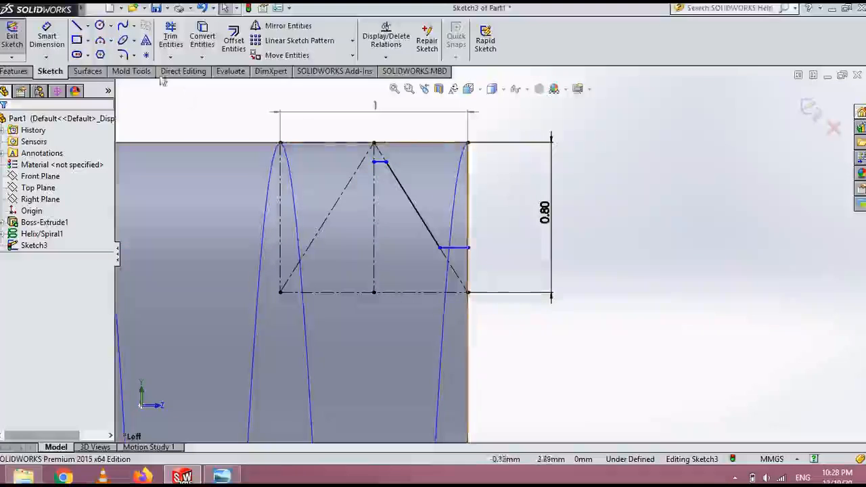
click(47, 37)
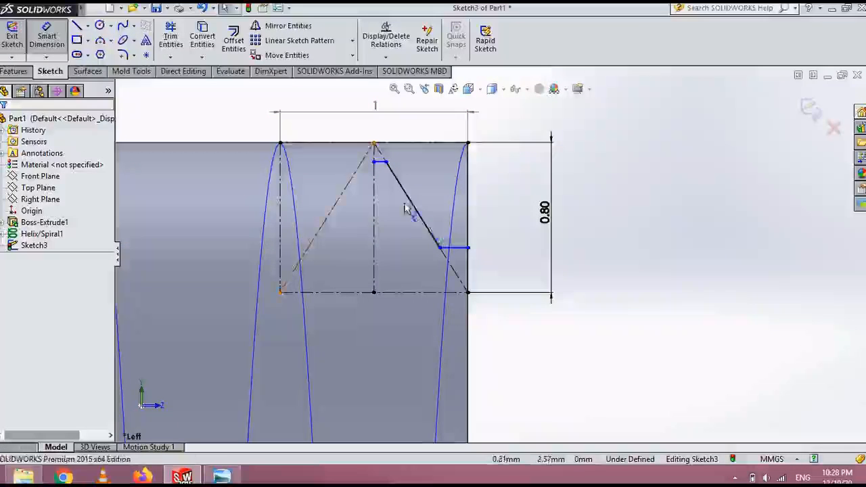
click(380, 163)
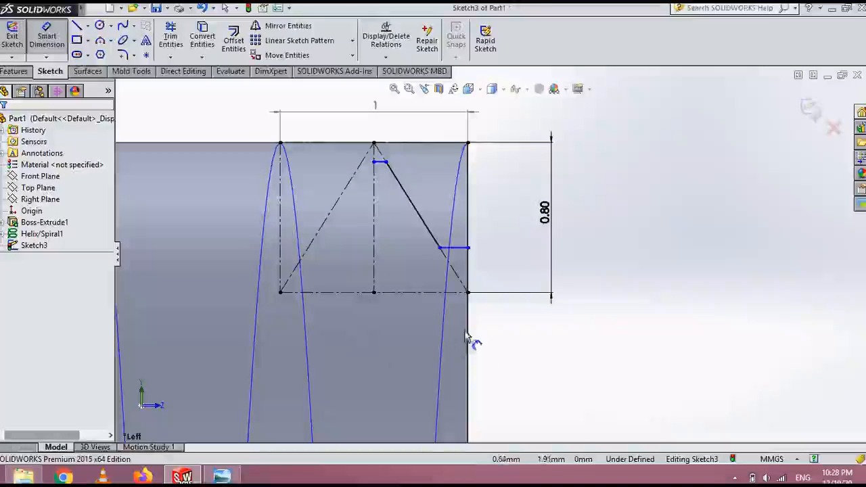
click(223, 477)
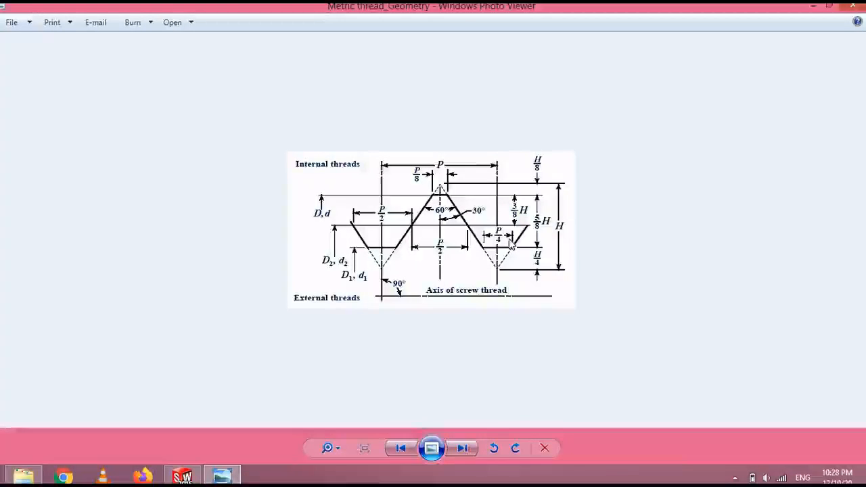
click(188, 476)
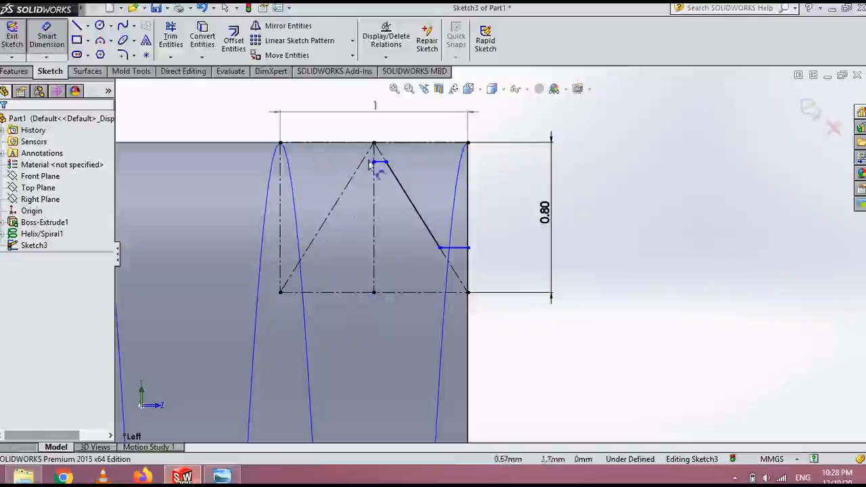
Dimension the profile's upper flat beside the vertical centerline to 1/16 mm
click(381, 163)
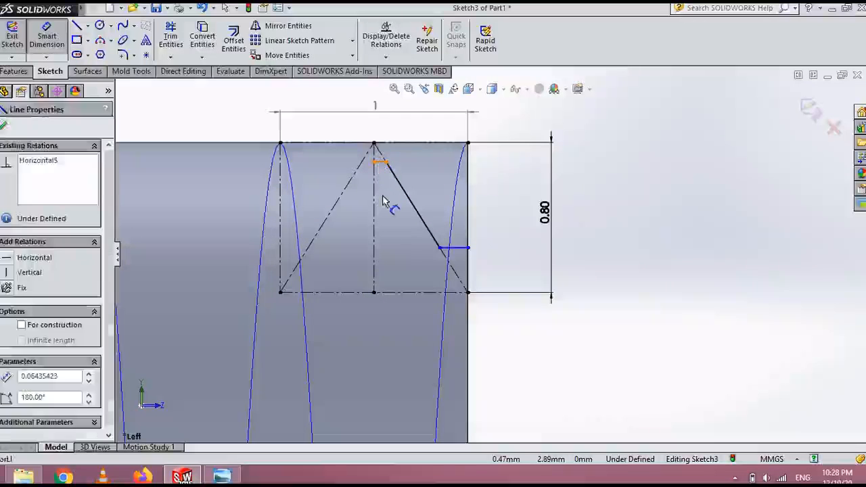
click(391, 203)
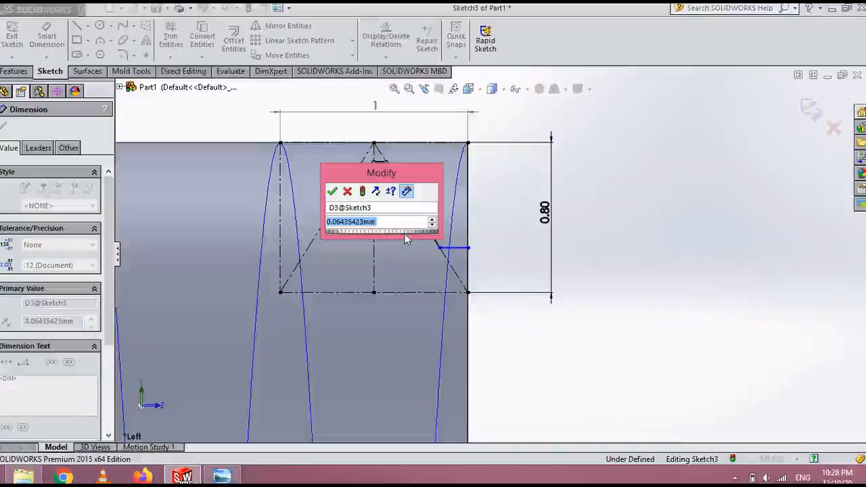
text(1)
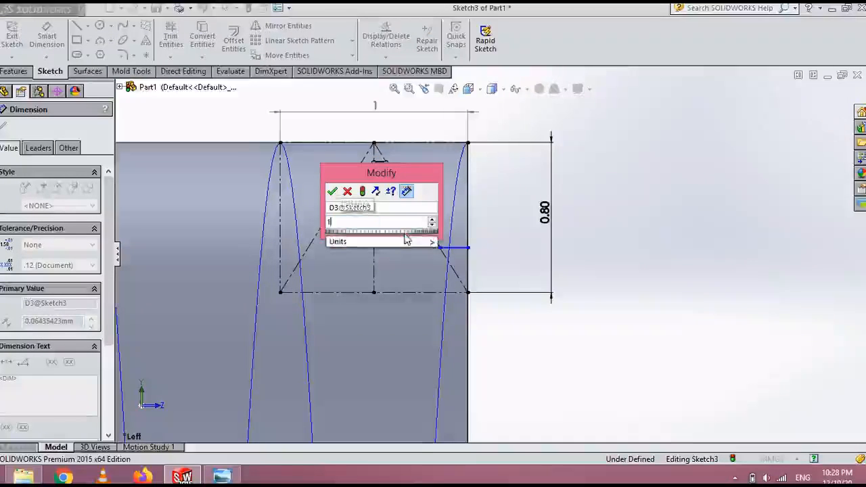
text(/16)
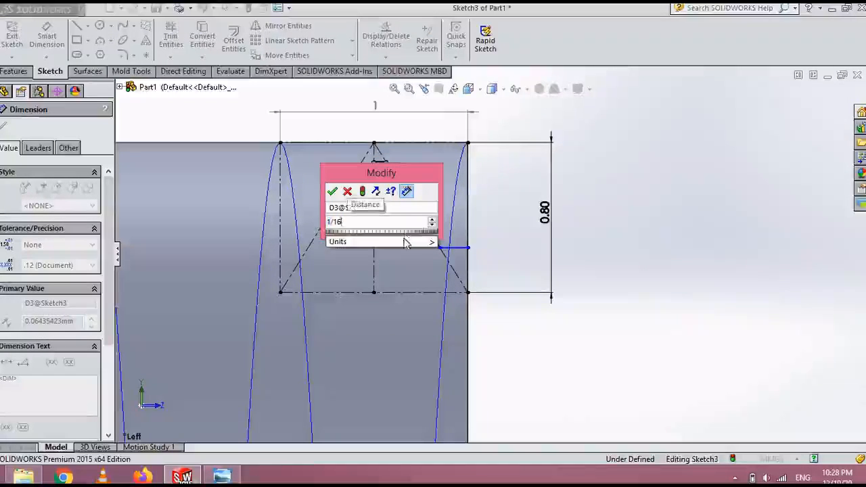
click(331, 193)
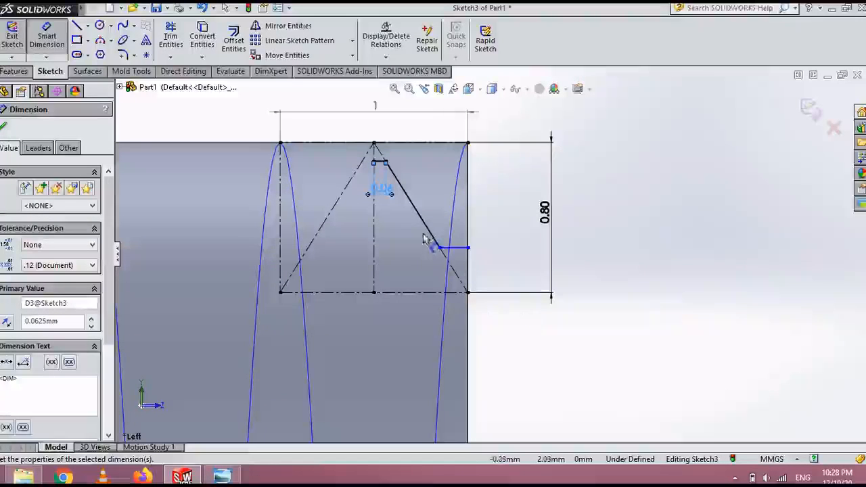
Dimension the profile's lower flat at the shank's end edge to 1/8 mm
click(456, 248)
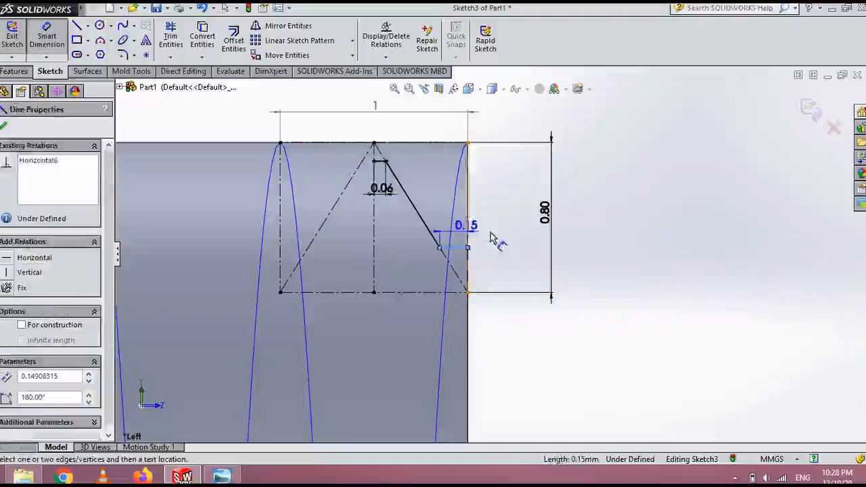
click(402, 270)
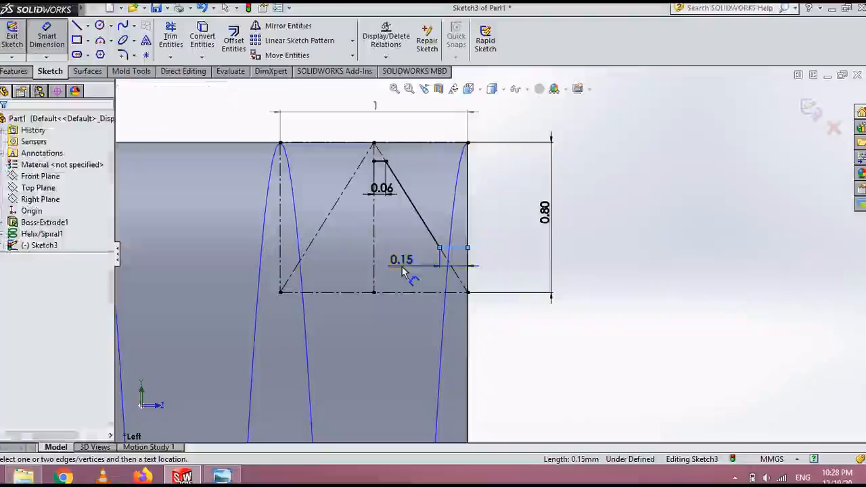
text(1)
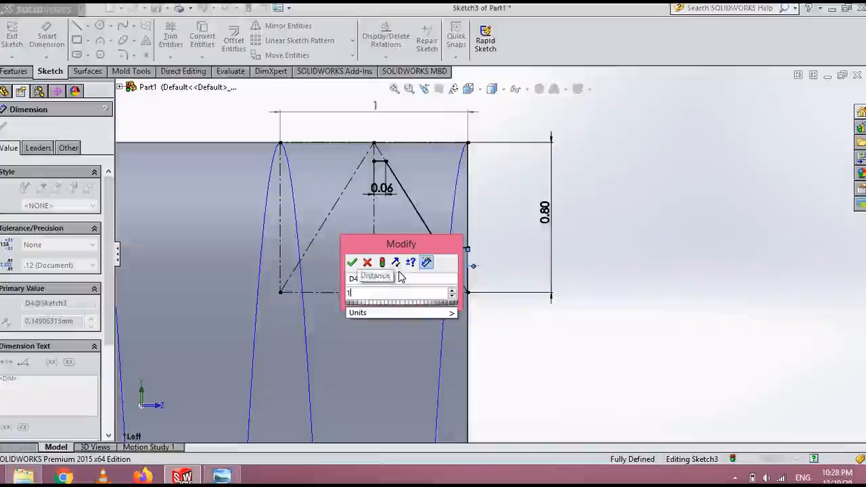
text(/)
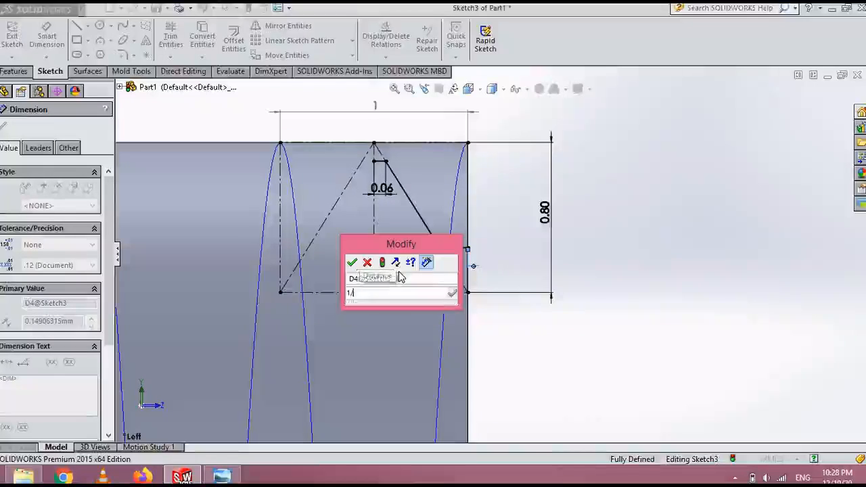
text(8)
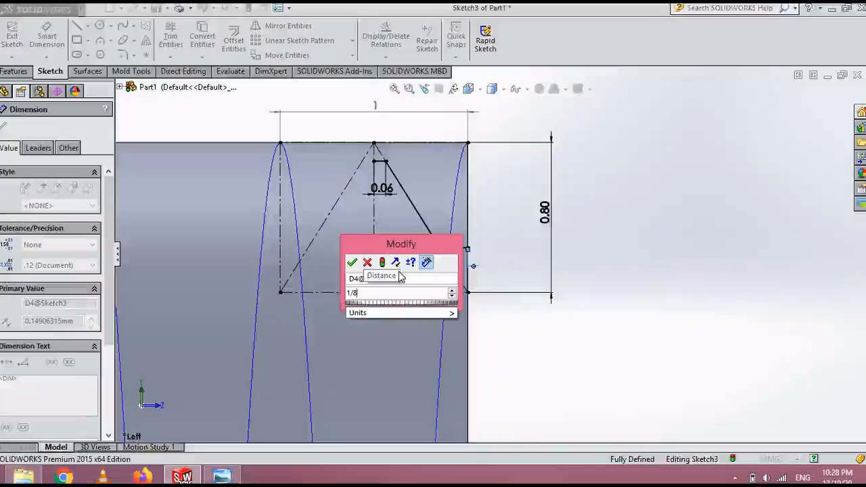
key(Return)
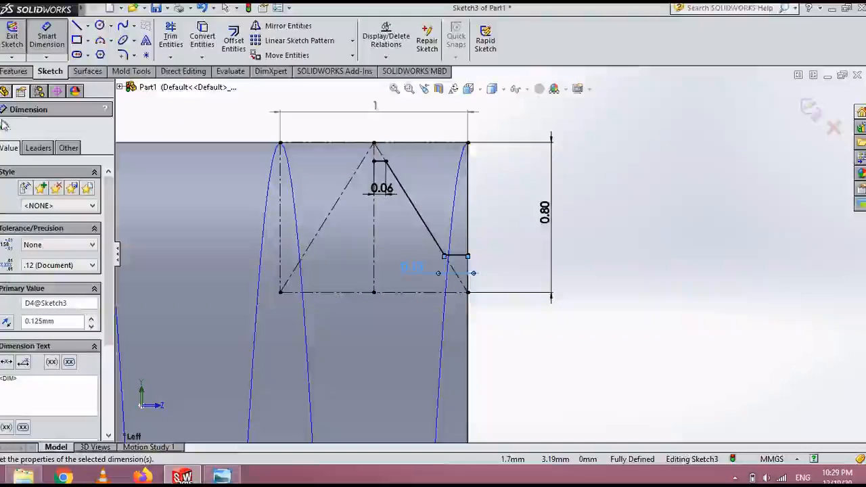
click(3, 123)
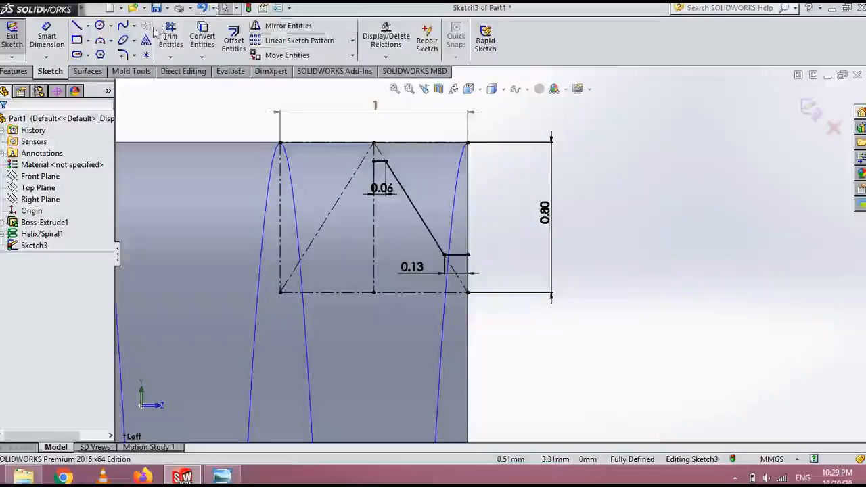
Mirror the two flats and the flank about the construction rectangle's vertical side at the shank's end, keeping the originals
click(279, 26)
click(51, 291)
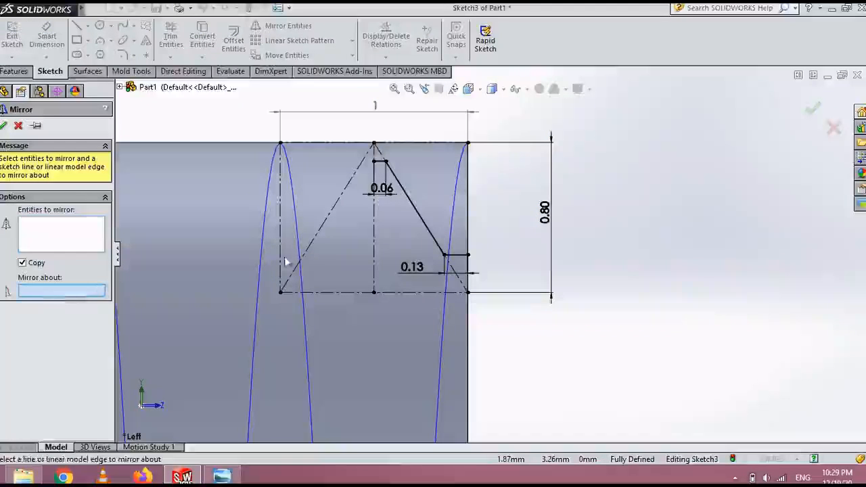
click(467, 206)
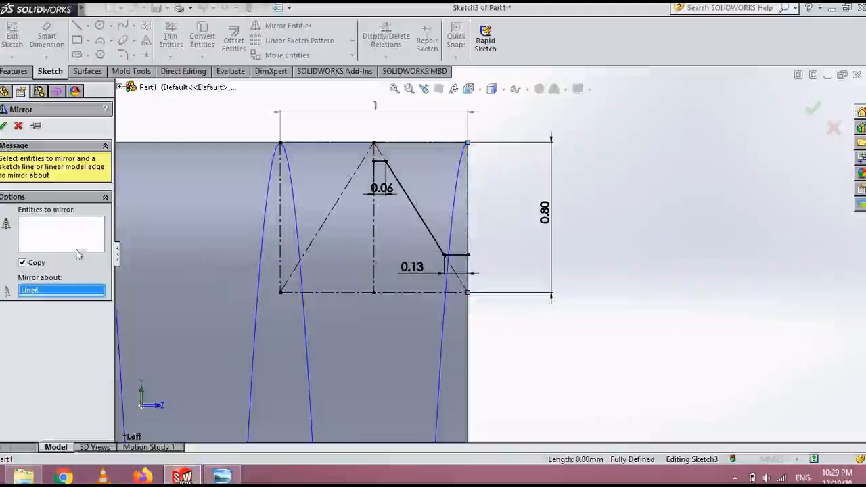
click(462, 256)
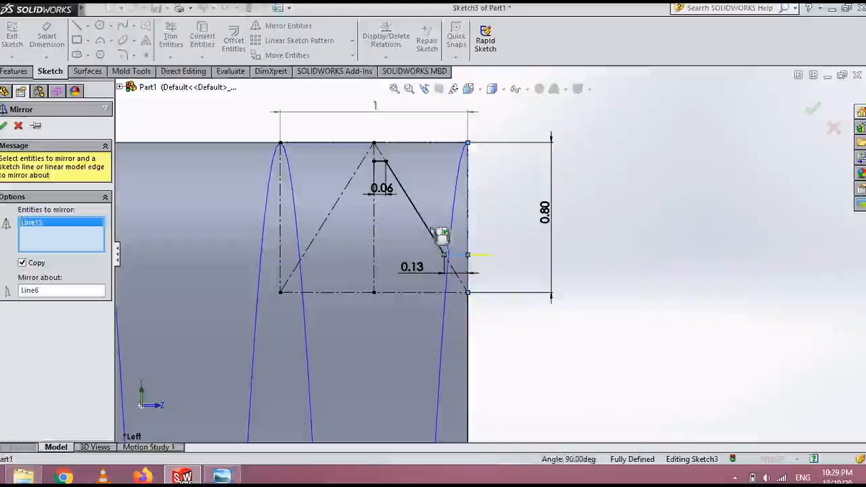
click(430, 228)
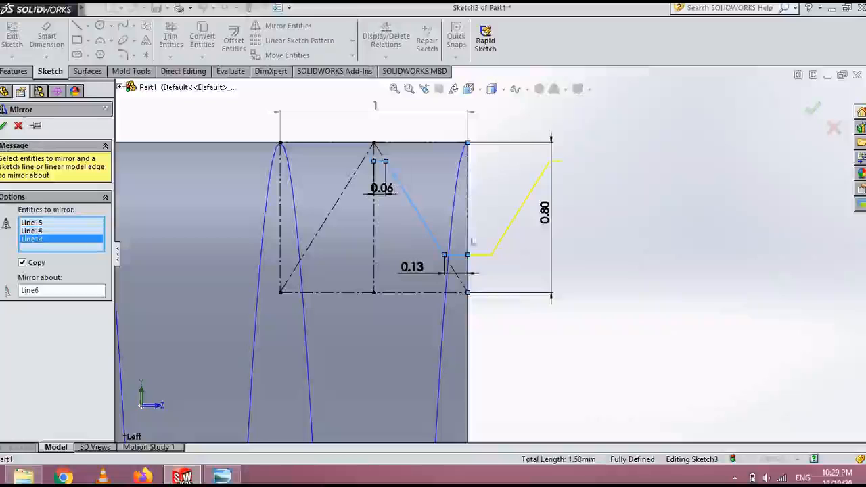
click(5, 126)
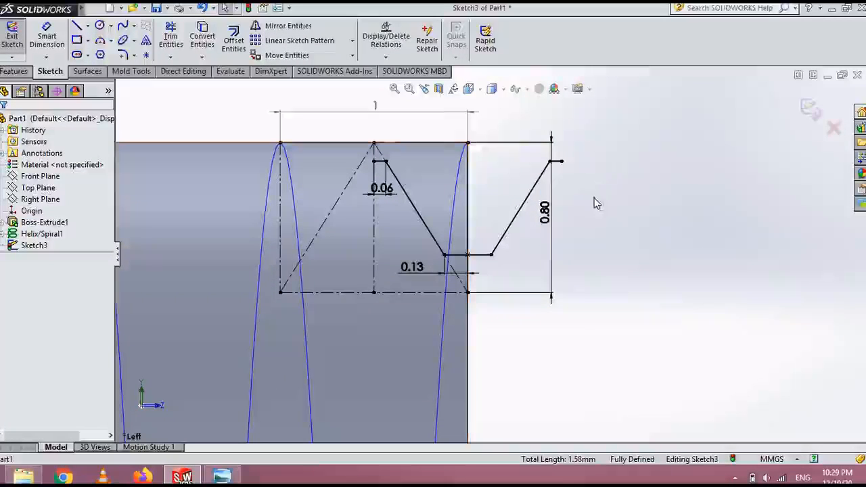
Close the thread profile above the shank with two vertical lines about 0.21 mm long and a connecting horizontal line, and exit the sketch
click(77, 25)
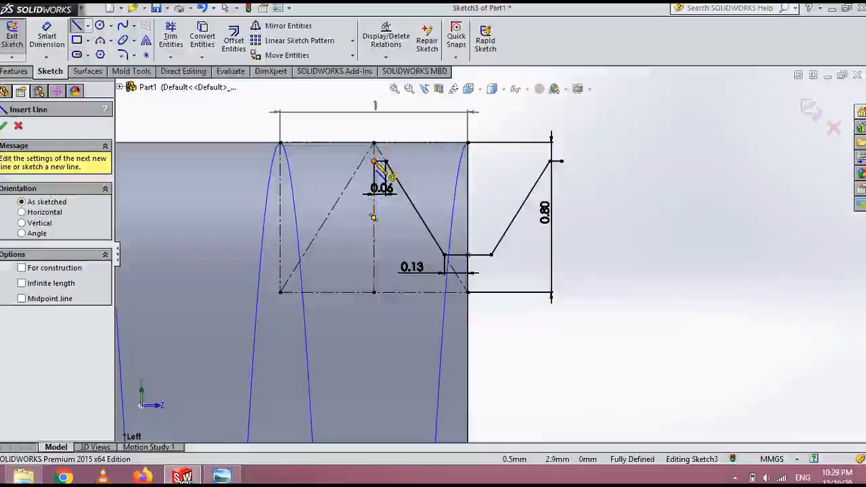
click(374, 160)
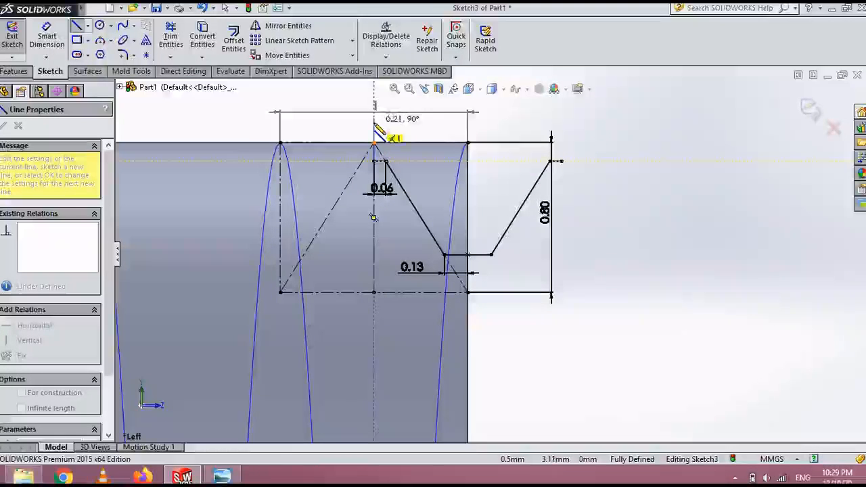
click(373, 122)
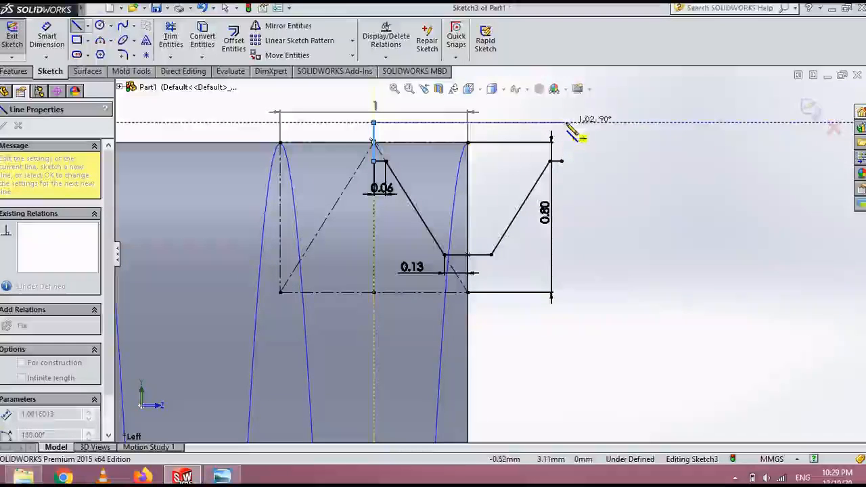
click(561, 123)
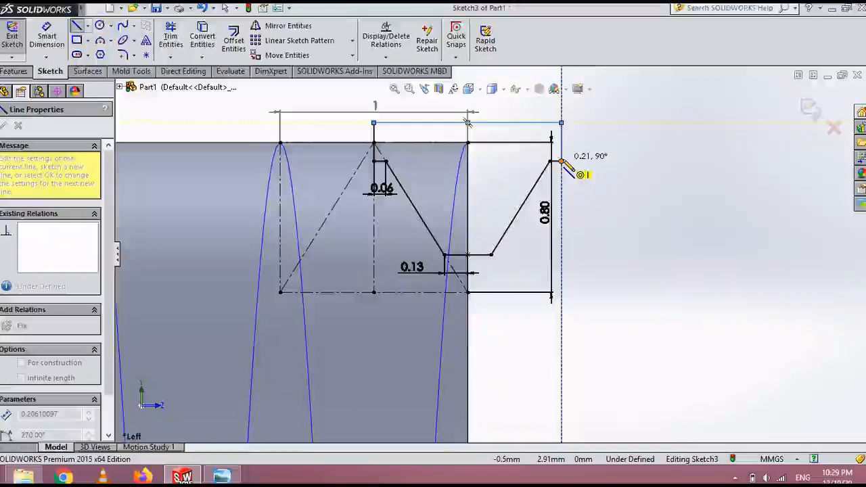
click(560, 160)
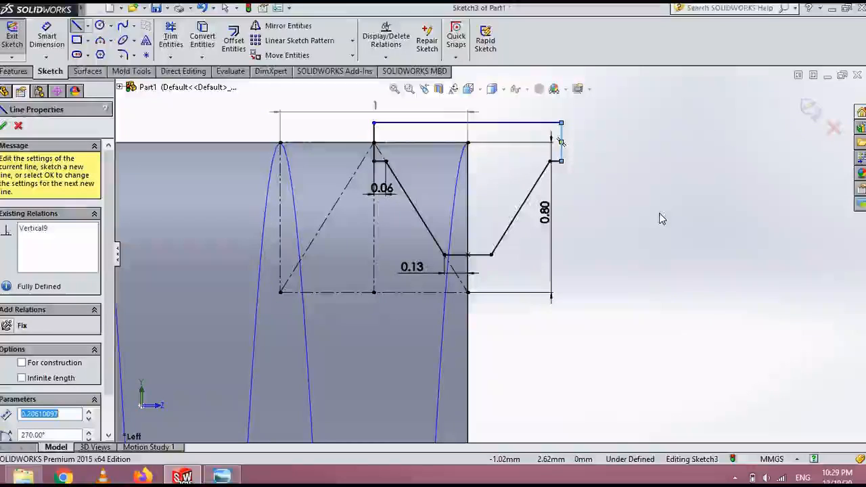
click(6, 127)
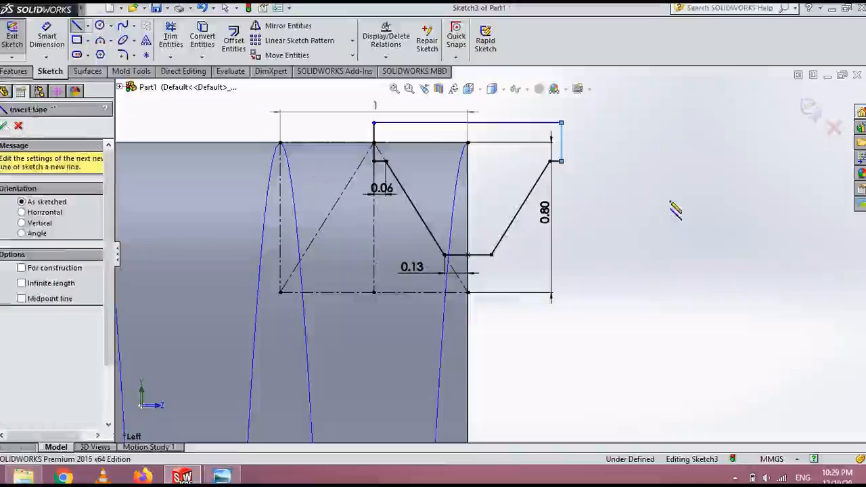
scroll(627, 209, down, 1)
scroll(365, 233, up, 1)
scroll(476, 323, up, 2)
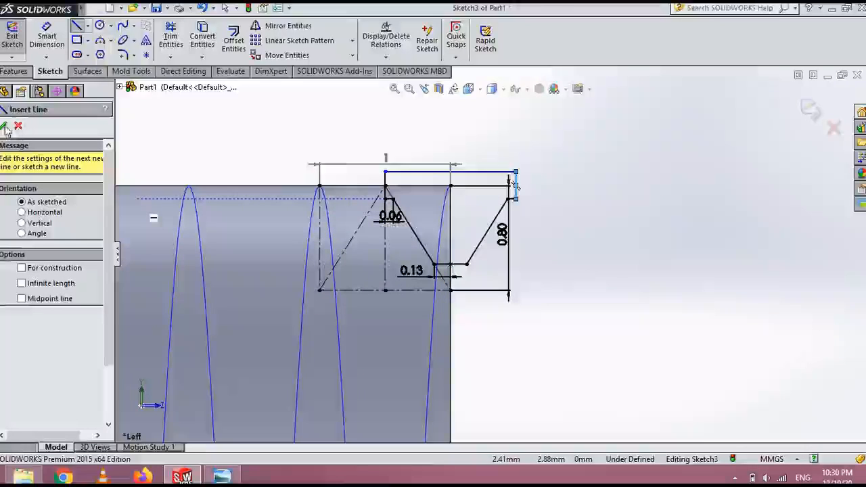
key(Escape)
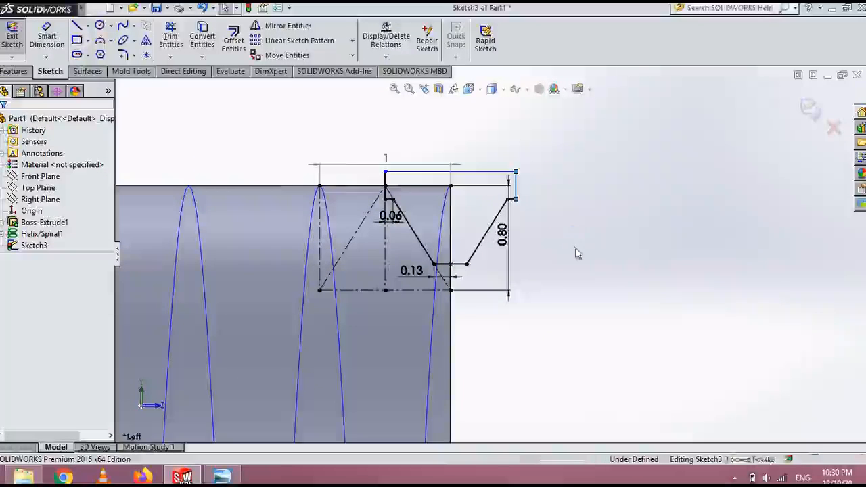
scroll(580, 270, up, 3)
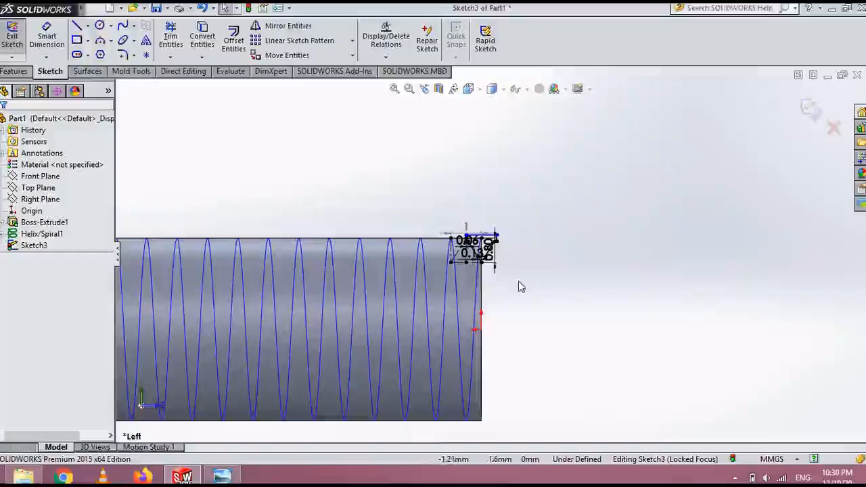
scroll(518, 281, up, 1)
click(809, 110)
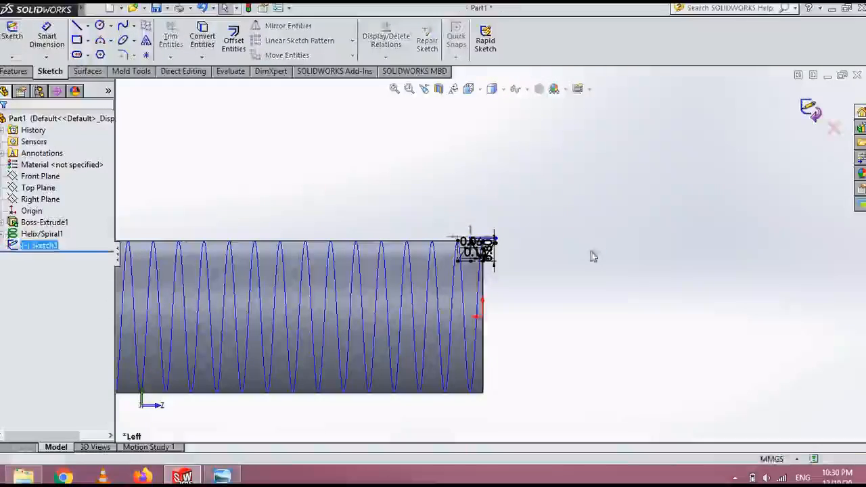
Cut the thread into the shank with a Swept Cut, using the closed thread sketch as profile and the helix as path
mouse_move(568, 268)
middle_down()
mouse_move(545, 257)
mouse_move(543, 295)
middle_up()
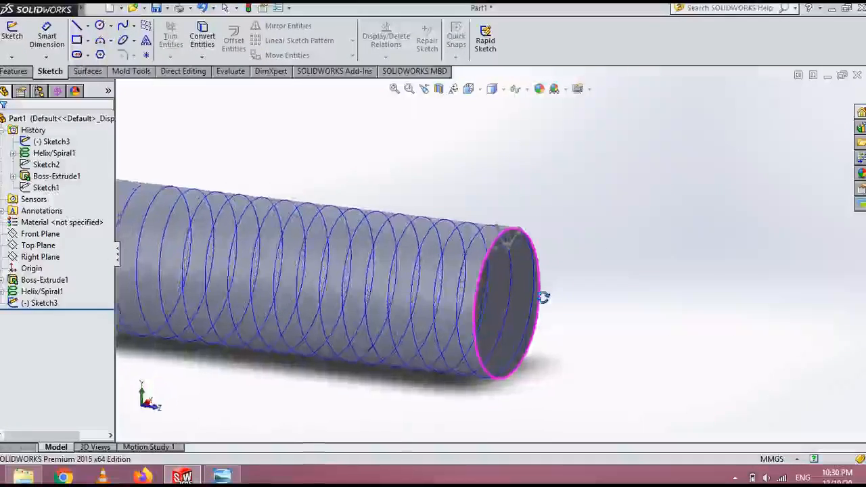
click(14, 71)
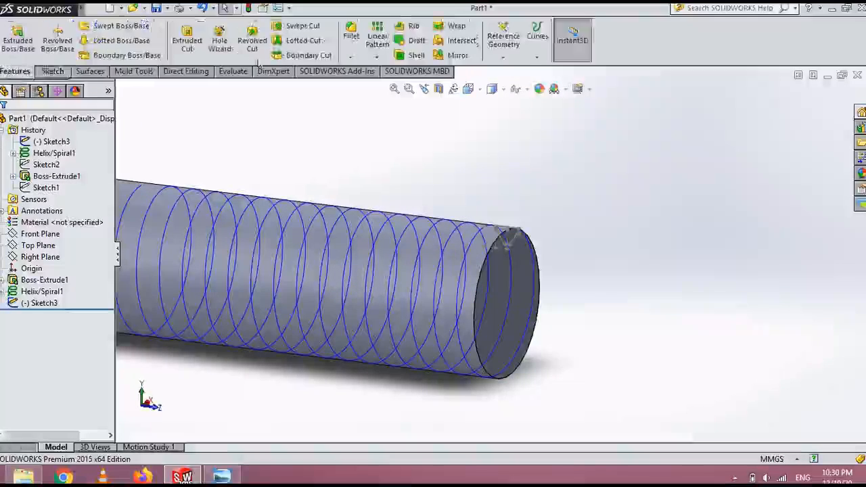
click(300, 26)
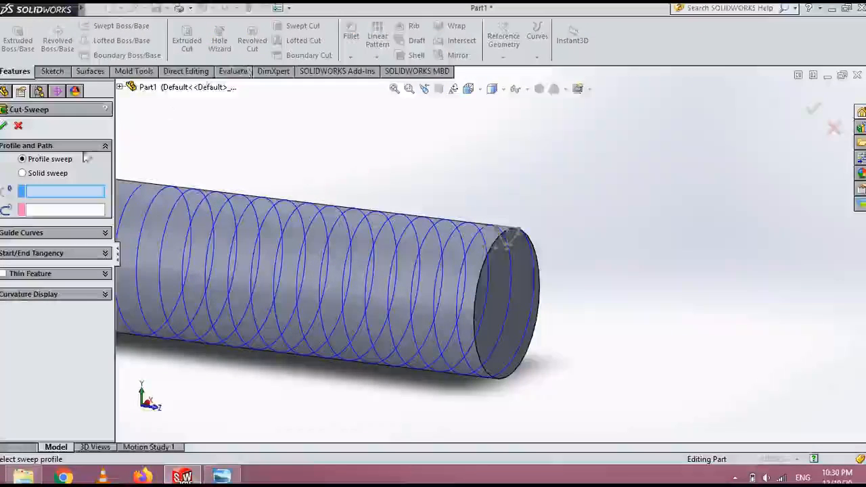
scroll(566, 228, down, 2)
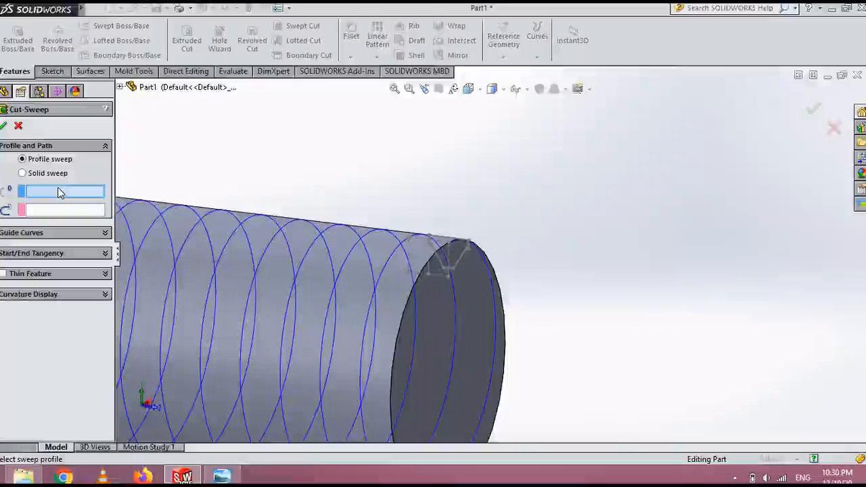
click(464, 257)
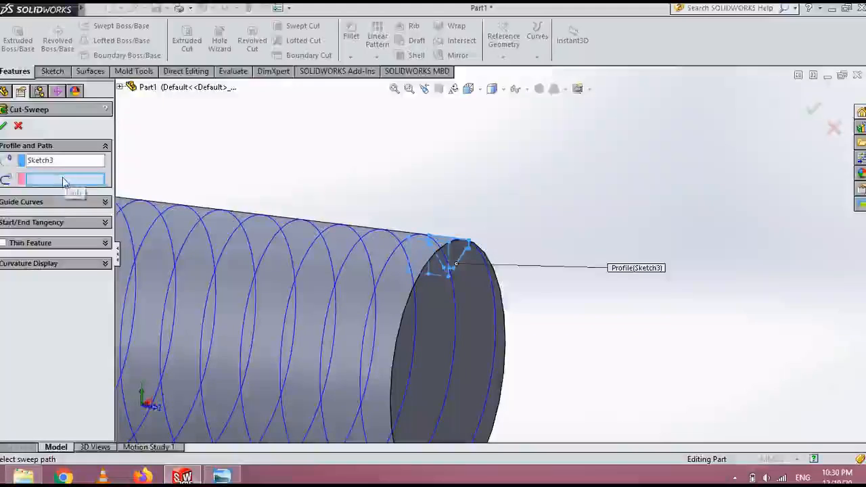
click(389, 268)
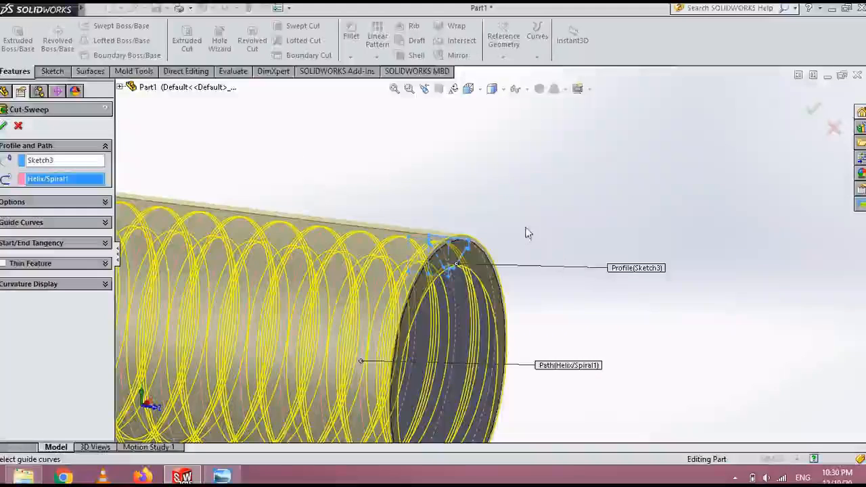
scroll(571, 238, up, 6)
scroll(579, 246, down, 3)
scroll(577, 246, up, 4)
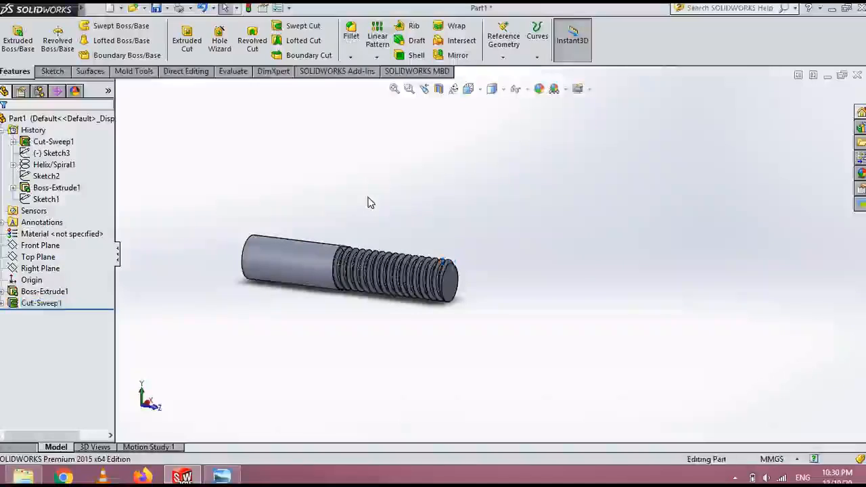
Examine the cut thread along the shank and the abrupt end of the groove where it meets the plain section
scroll(326, 292, down, 4)
scroll(460, 276, up, 2)
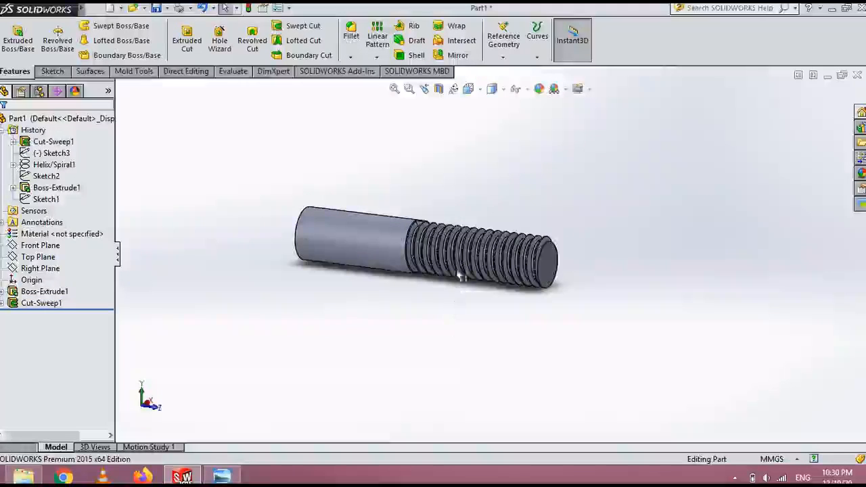
scroll(464, 283, up, 3)
scroll(514, 216, down, 5)
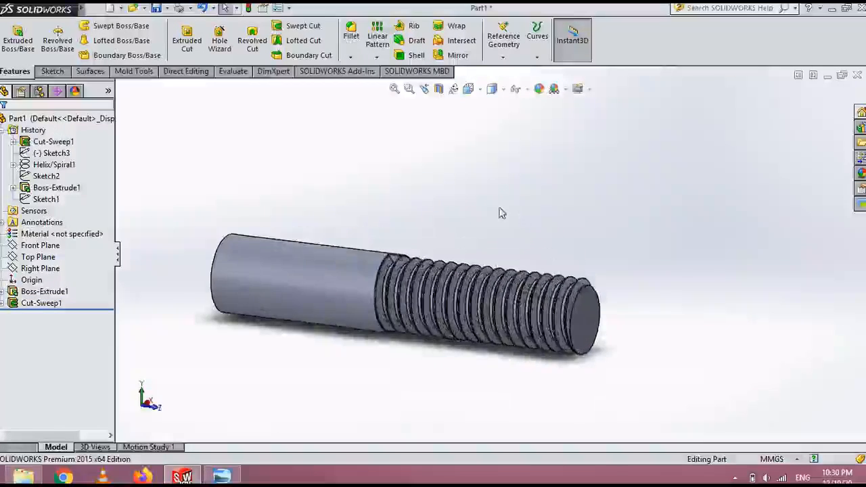
middle_drag(501, 214, 512, 183)
scroll(450, 250, down, 3)
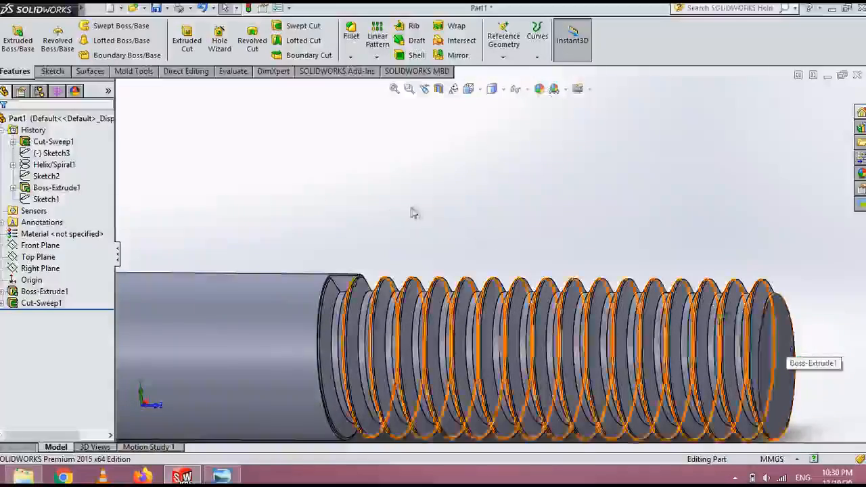
middle_drag(411, 212, 401, 278)
scroll(381, 291, down, 2)
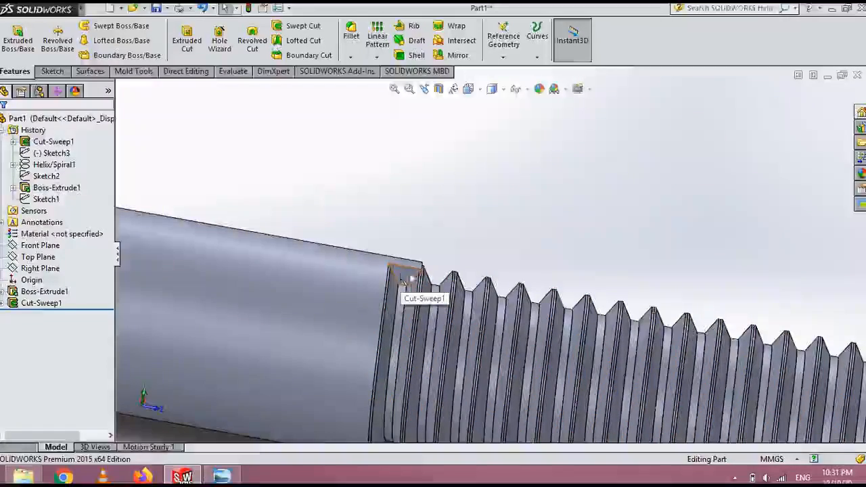
Start a sketch on the flat face where the thread groove ends and convert the face's outline into sketch lines
click(401, 279)
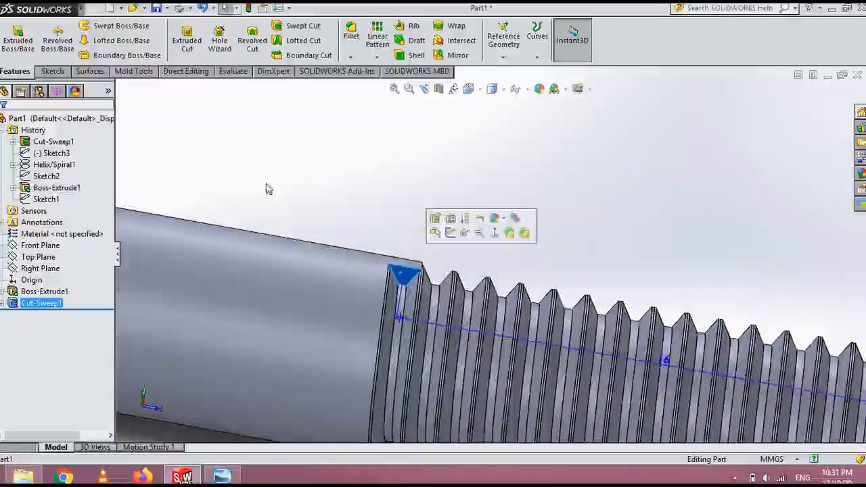
click(58, 71)
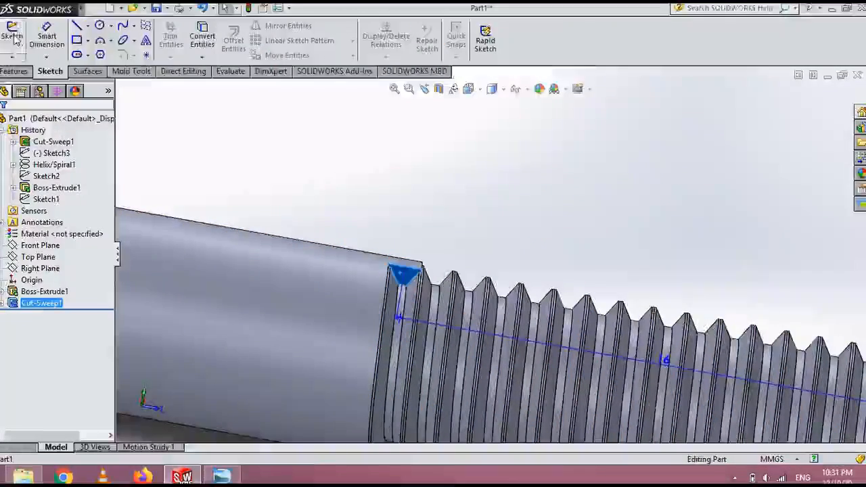
click(469, 90)
click(516, 140)
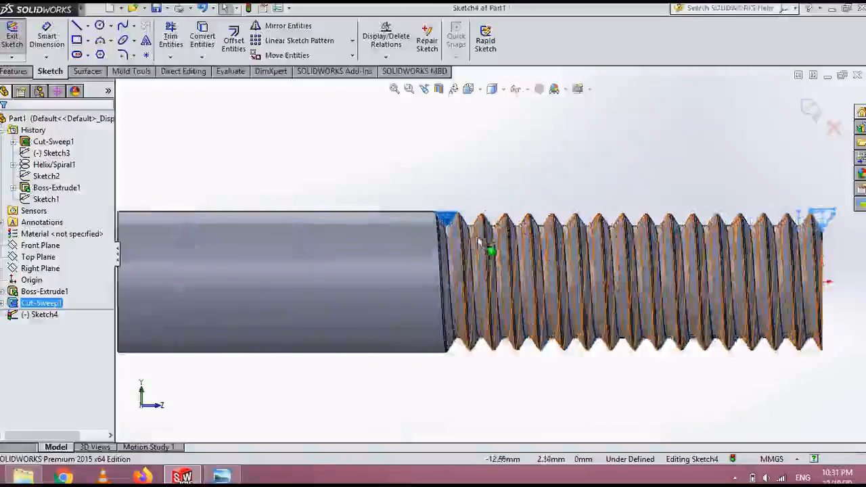
scroll(445, 217, down, 8)
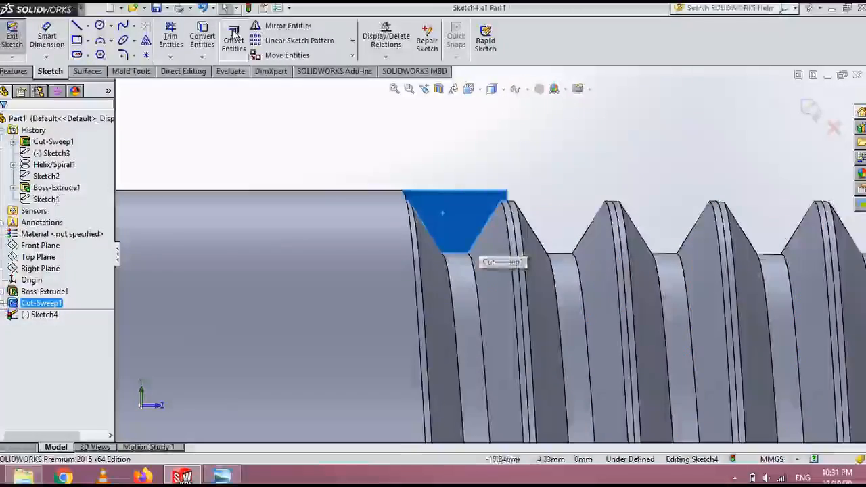
click(233, 37)
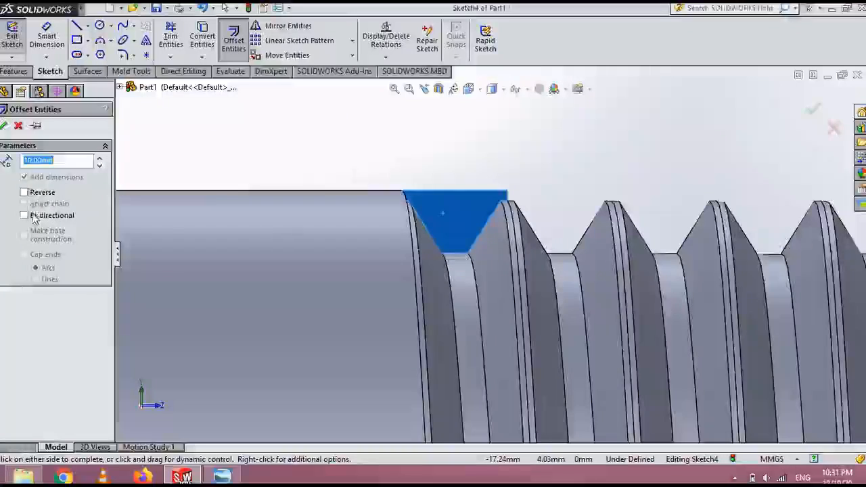
click(18, 126)
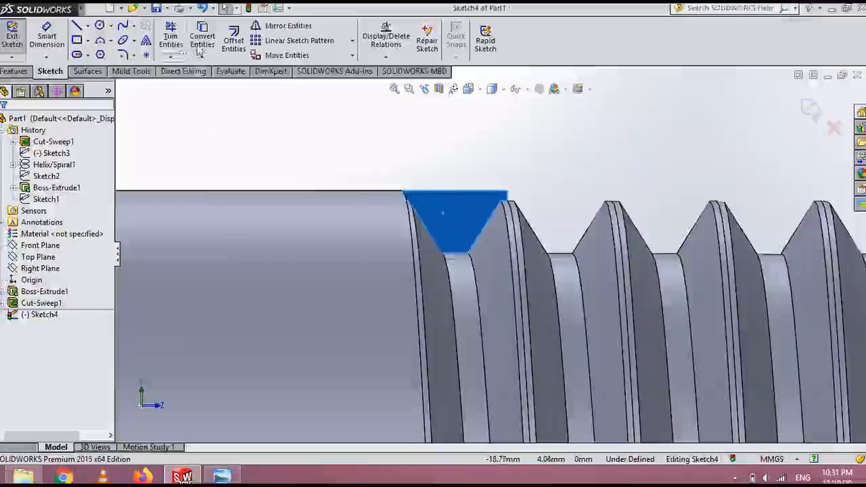
click(198, 47)
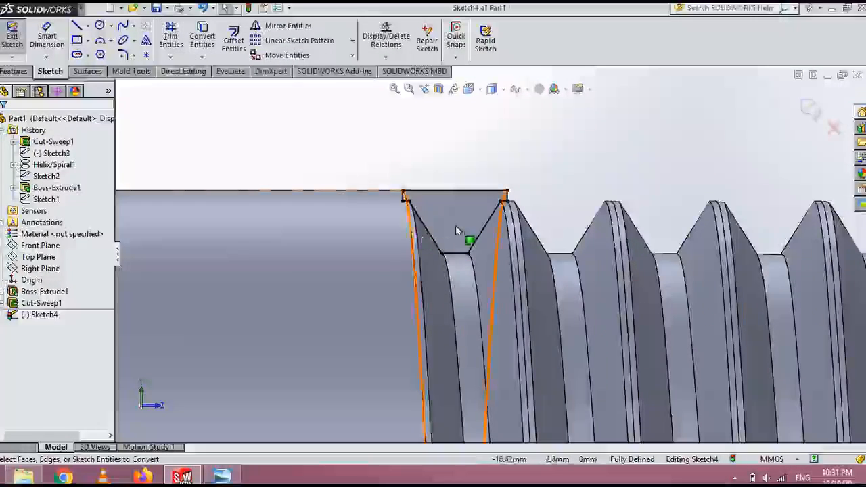
Make a blind Extruded Cut 30 mm deep from the converted outline to run the thread groove out of the shank
click(14, 72)
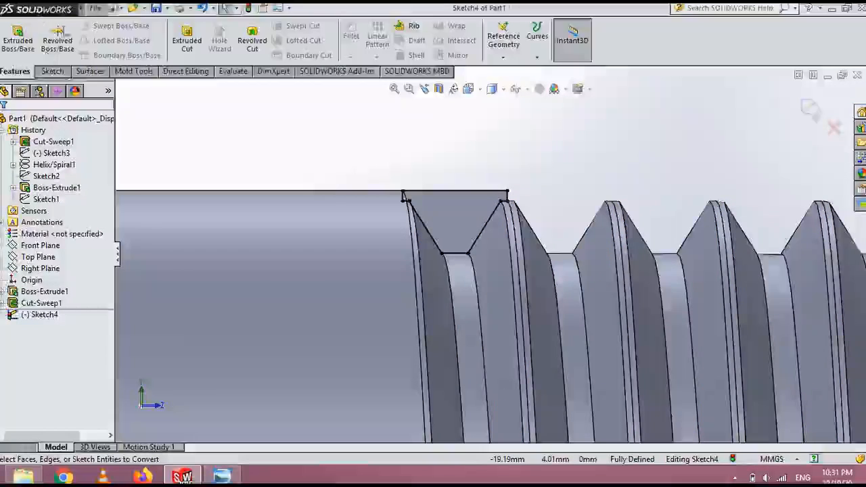
click(186, 35)
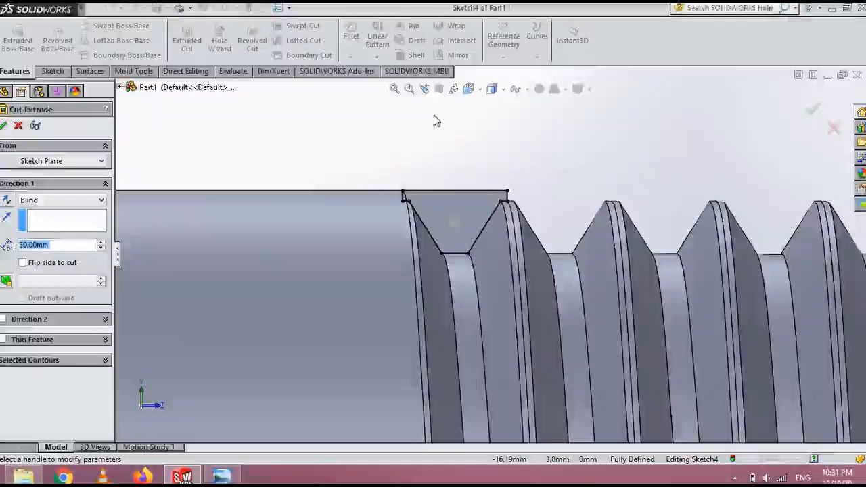
click(6, 125)
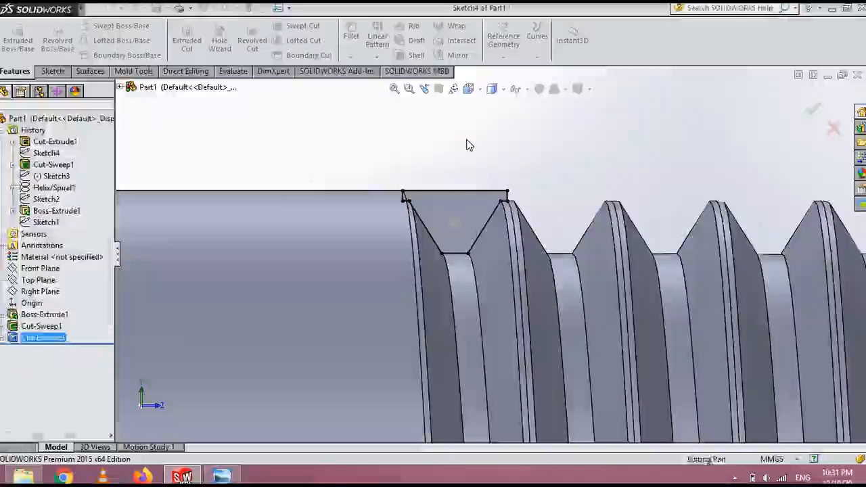
Start a new sketch on the shank's plain circular end face, opposite the threaded end
key(f)
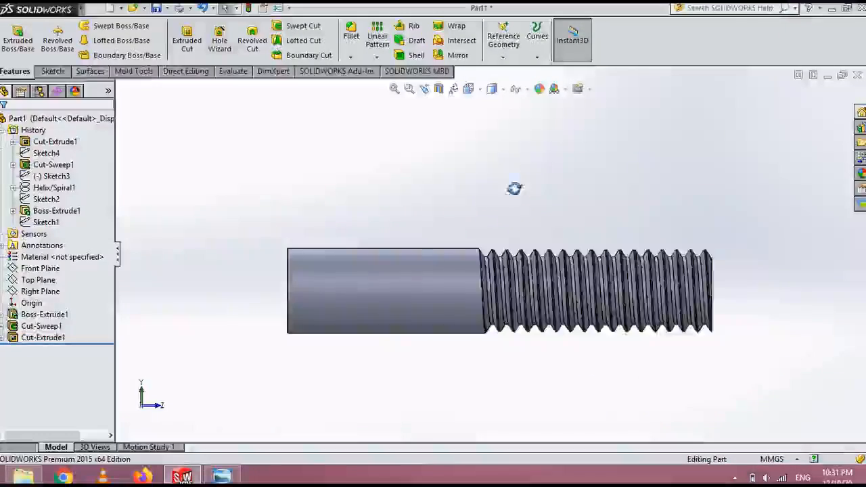
mouse_move(514, 188)
middle_down()
mouse_move(483, 381)
mouse_move(534, 253)
mouse_move(581, 212)
mouse_move(582, 170)
mouse_move(599, 221)
mouse_move(589, 211)
mouse_move(569, 219)
middle_up()
scroll(583, 340, down, 3)
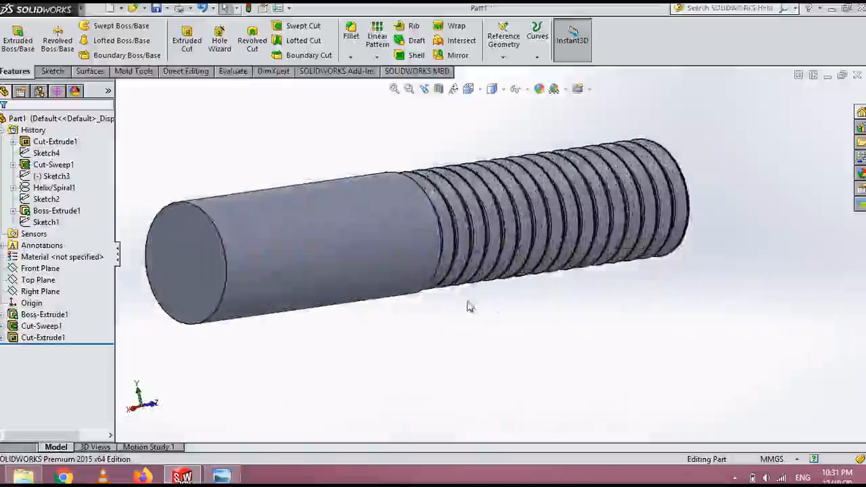
scroll(367, 227, up, 3)
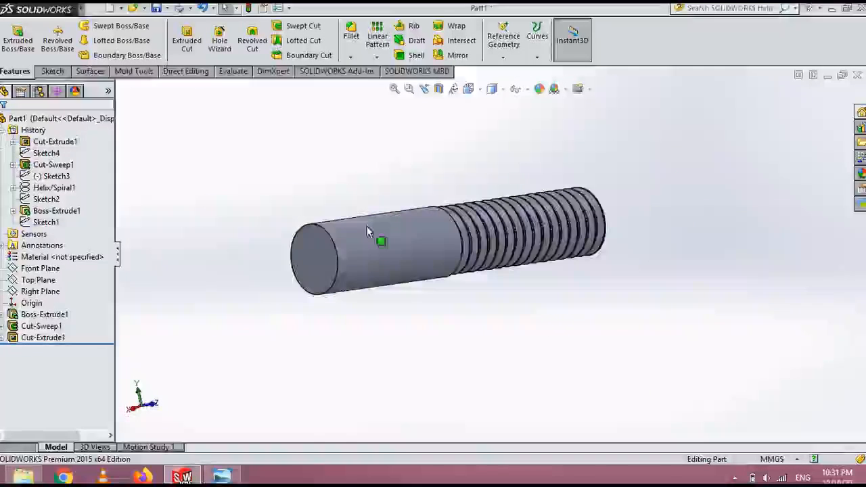
click(315, 260)
click(52, 71)
click(13, 37)
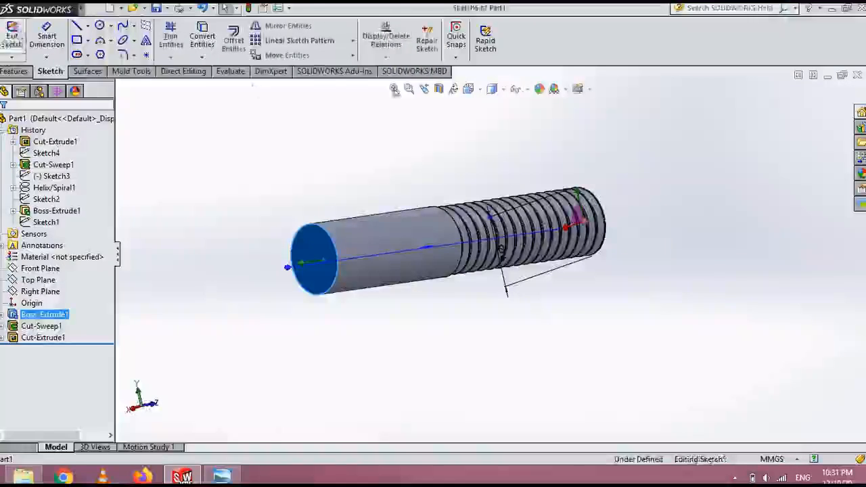
Sketch a six-sided polygon centred on the origin of the shank's end face, with an inscribed circle about 7.4 mm in diameter
click(468, 88)
click(537, 152)
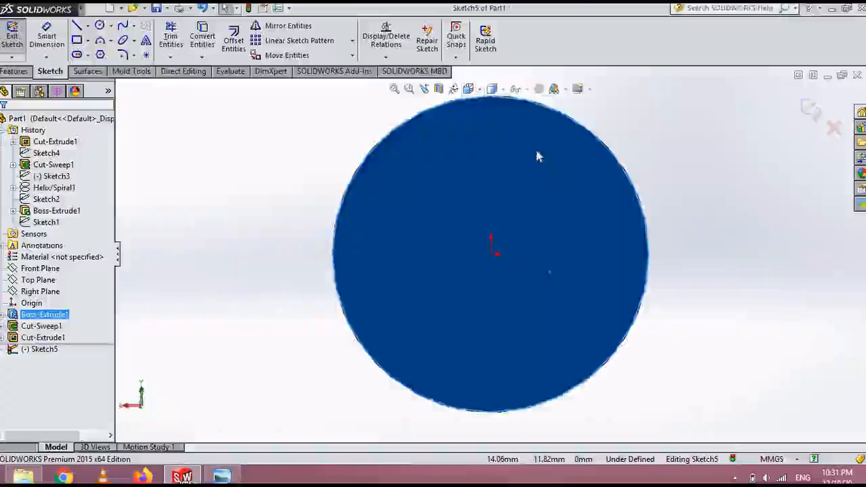
scroll(678, 262, up, 3)
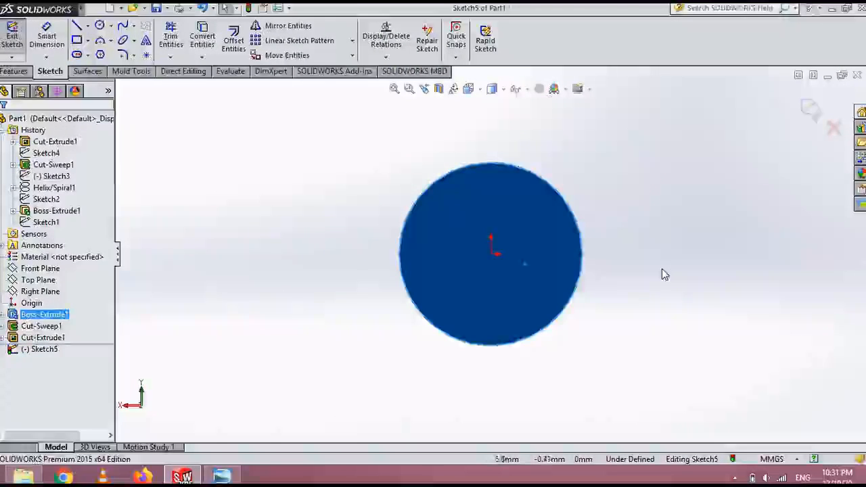
click(99, 56)
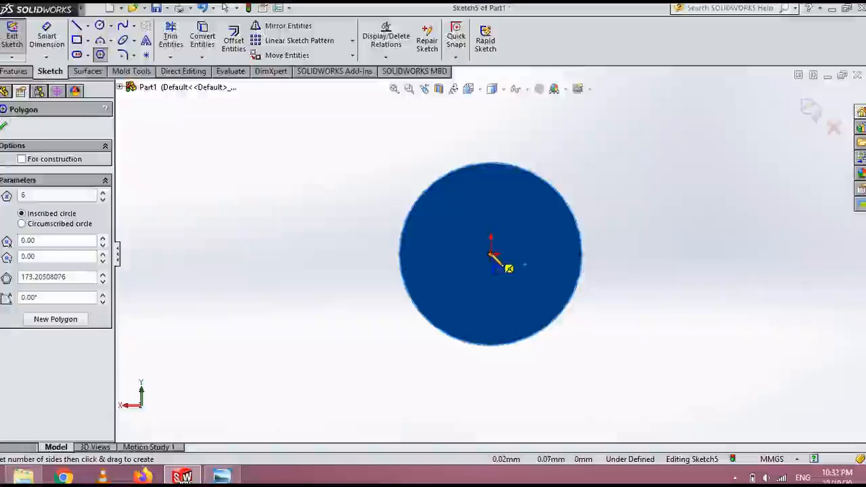
click(492, 253)
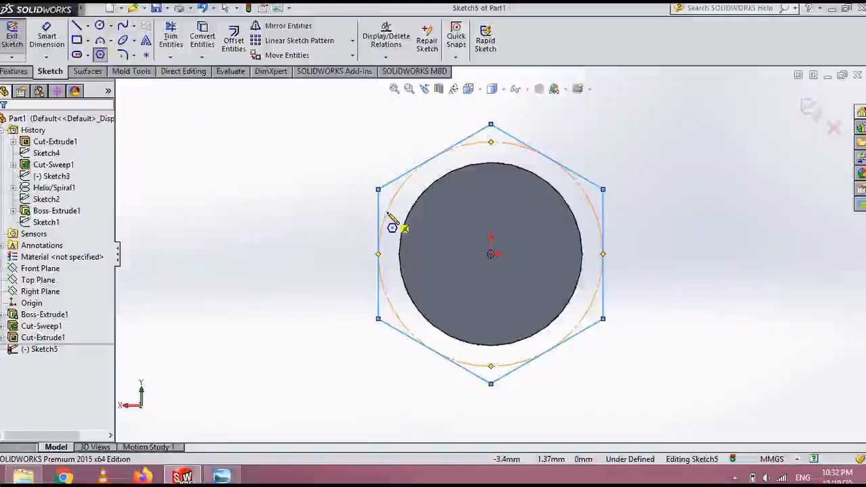
Dimension the hexagon's inscribed circle with a diameter of 10 mm
click(600, 223)
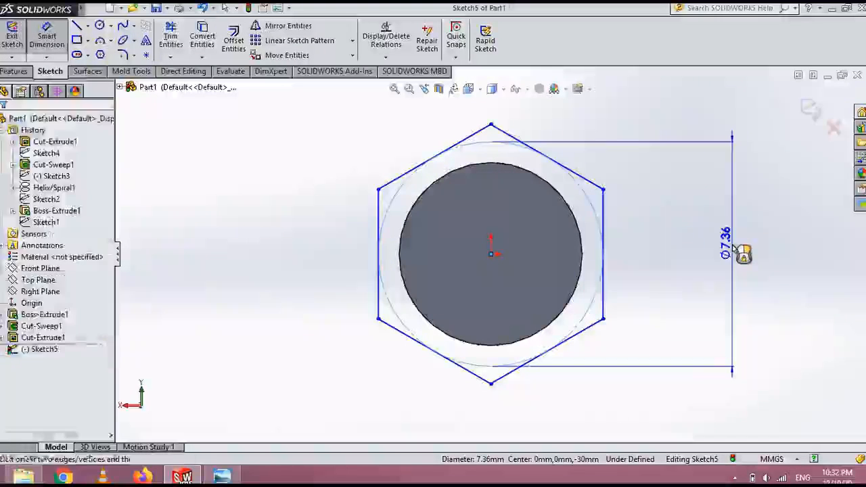
click(736, 248)
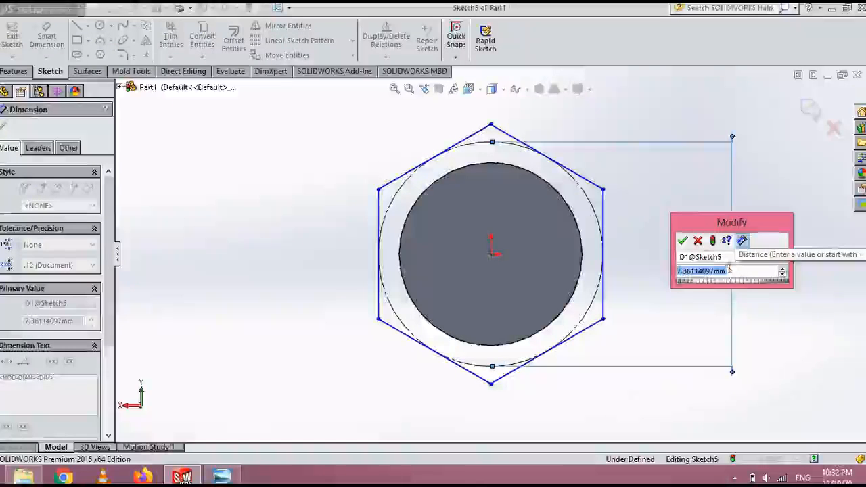
text(10)
click(684, 241)
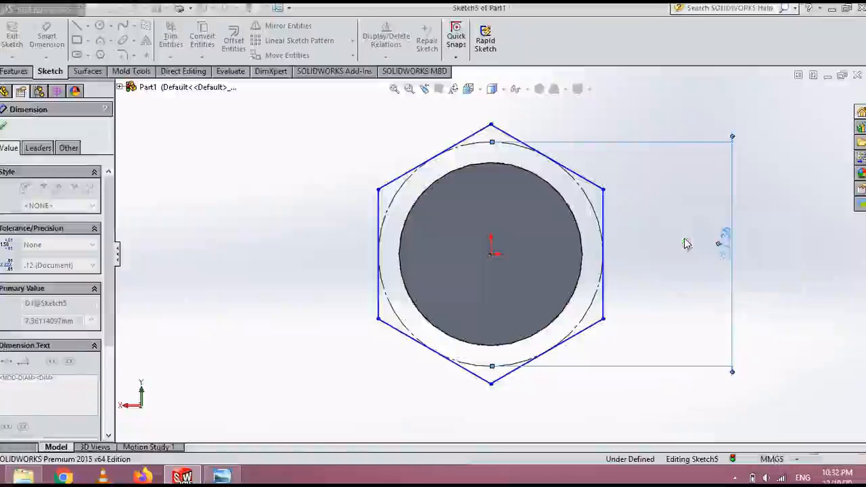
click(4, 127)
Draw a vertical centerline from the origin through the shank's upper edge to the hexagon's upper vertex to fully define the sketch
click(86, 26)
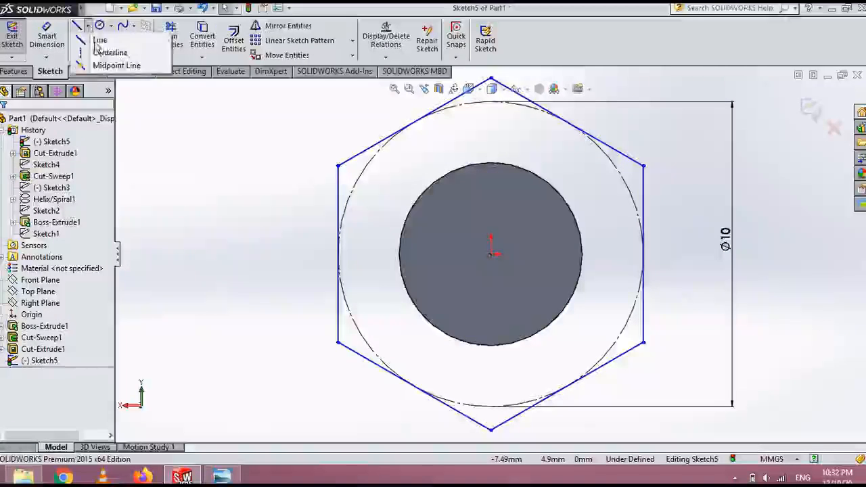
click(107, 52)
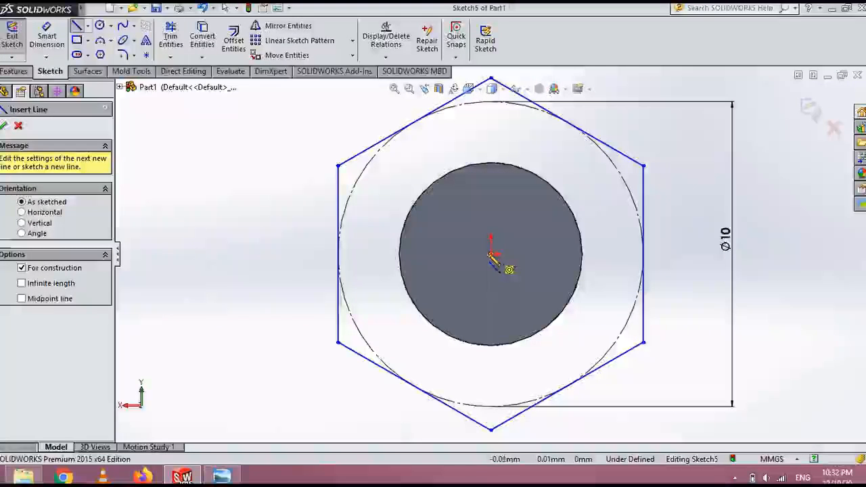
click(491, 254)
click(490, 103)
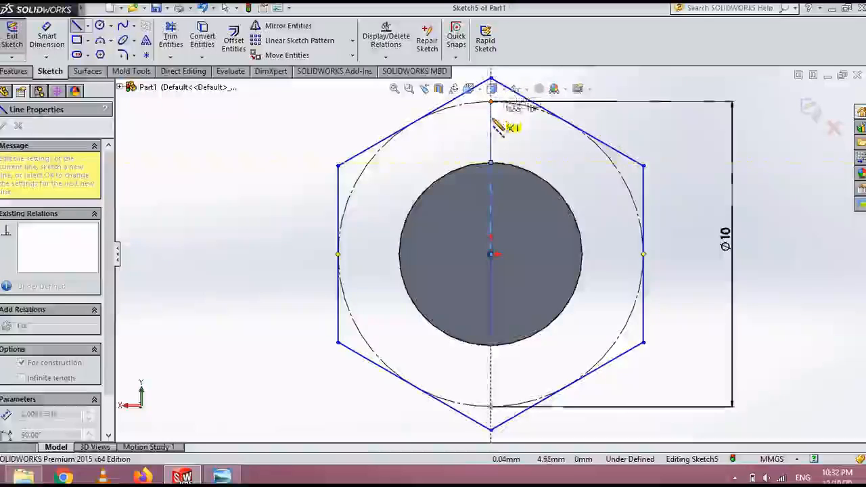
scroll(492, 119, up, 1)
click(491, 108)
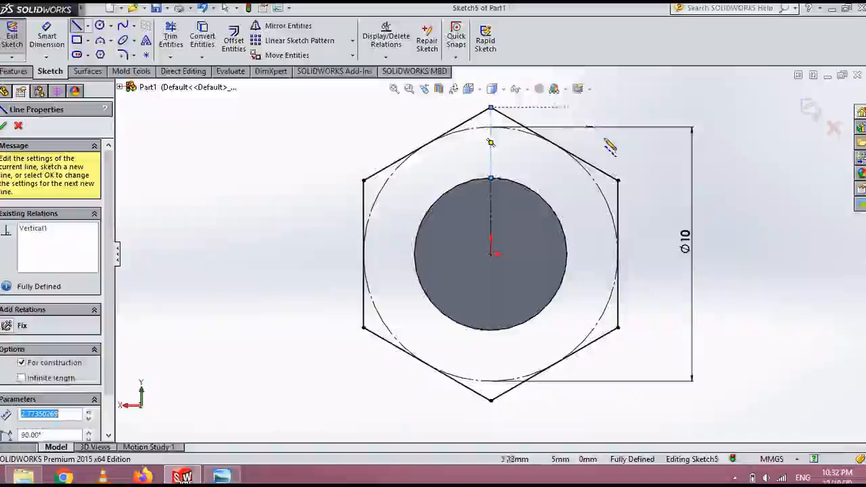
scroll(595, 143, up, 2)
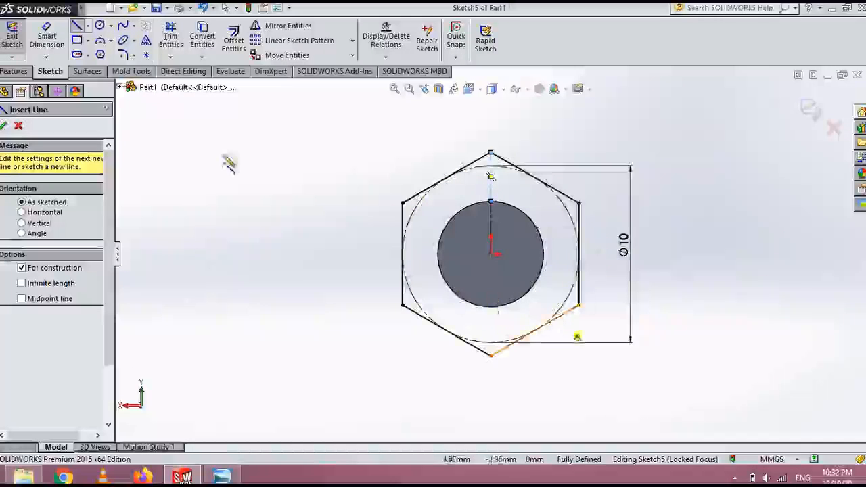
Add a driven dimension across the flats between the hexagon's two vertical sides, placed below the hexagon
click(47, 37)
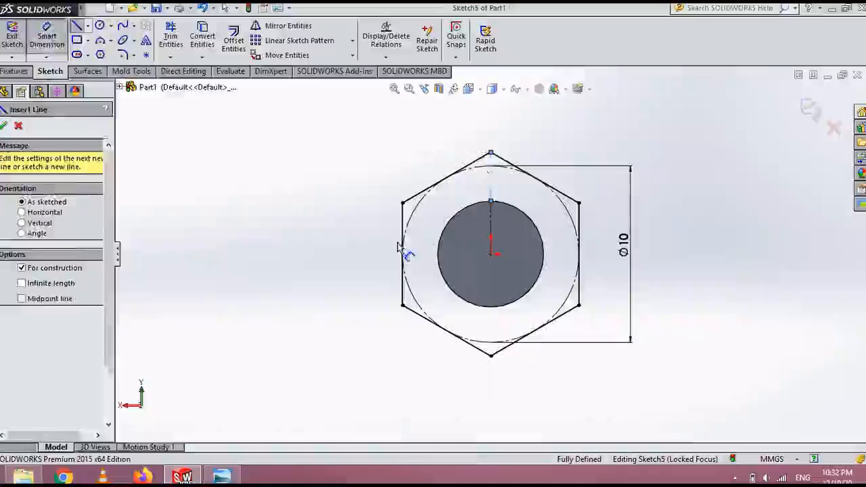
click(404, 285)
click(579, 253)
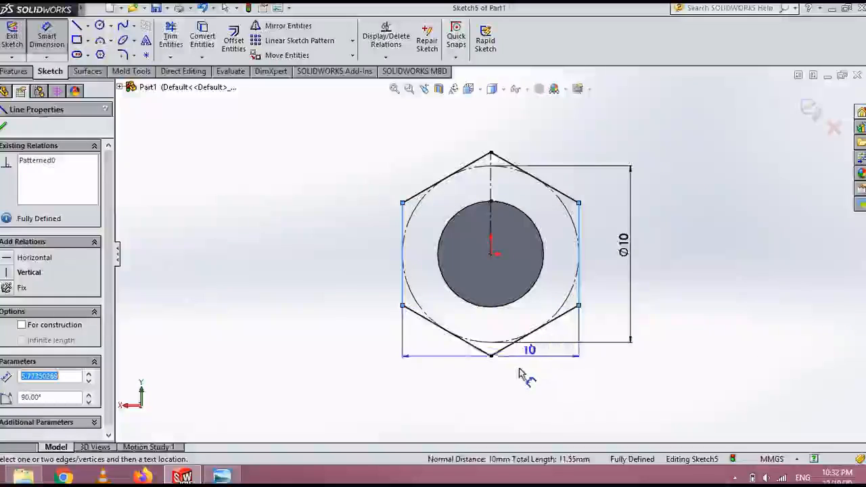
scroll(517, 368, up, 2)
click(488, 338)
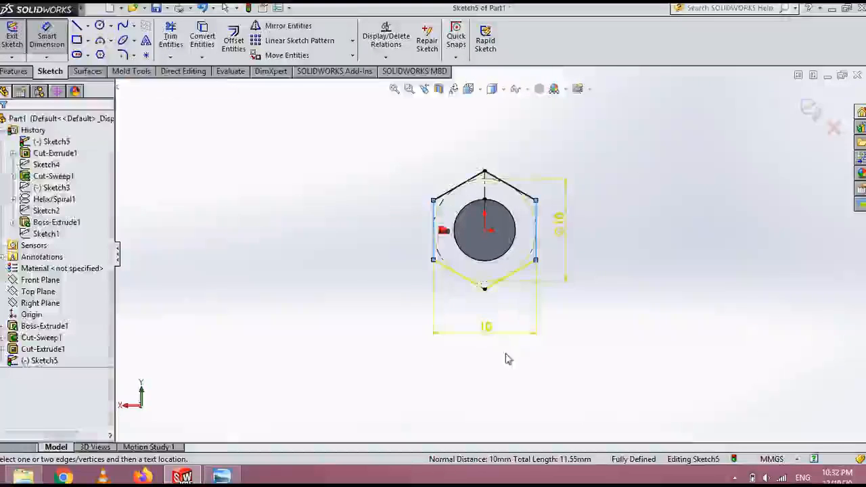
click(497, 237)
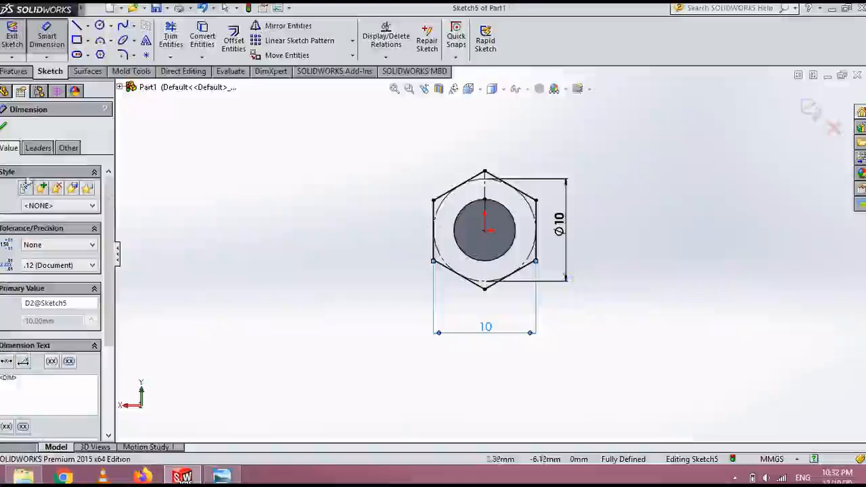
click(4, 127)
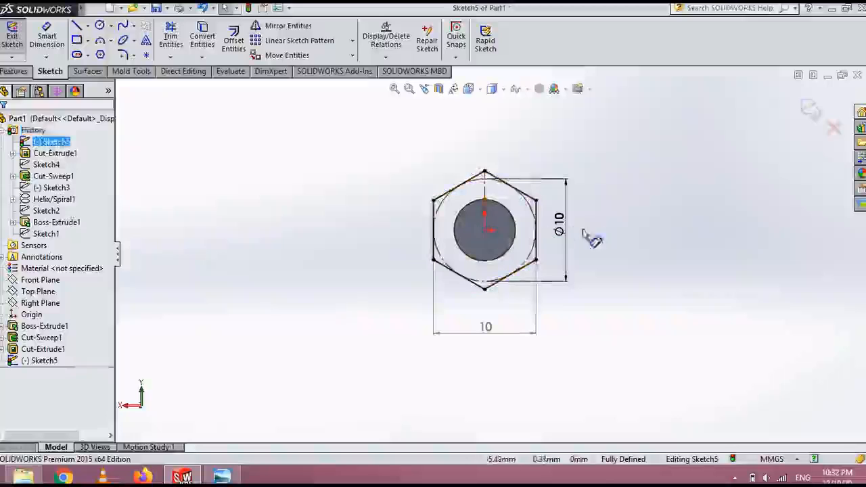
click(3, 131)
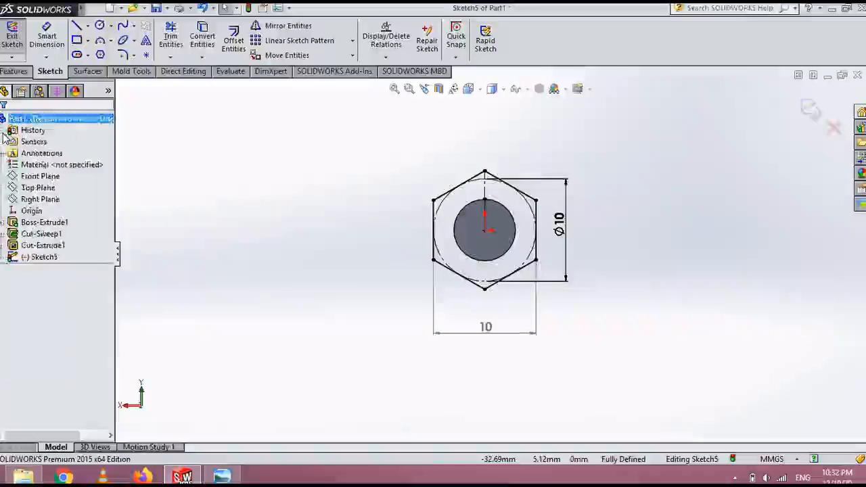
Extrude the hexagon sketch as a blind boss 3.5 mm deep, merged with the shank, to form the bolt head
middle_drag(579, 242, 524, 284)
scroll(542, 279, up, 3)
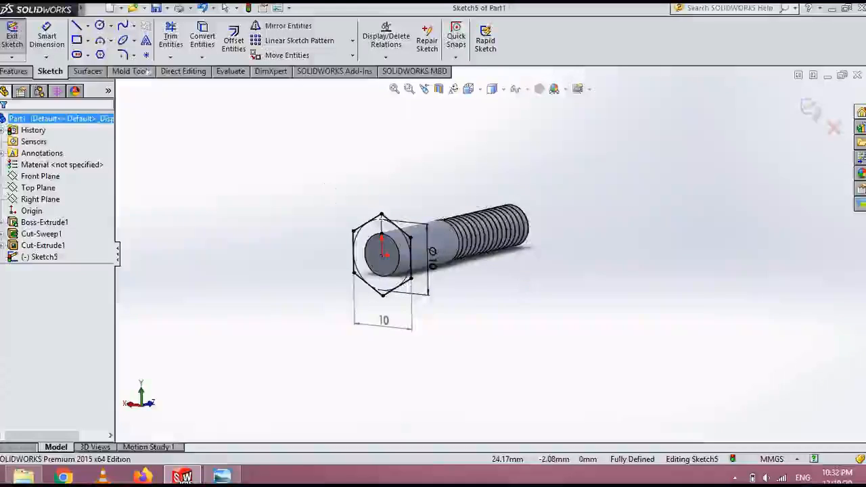
click(14, 71)
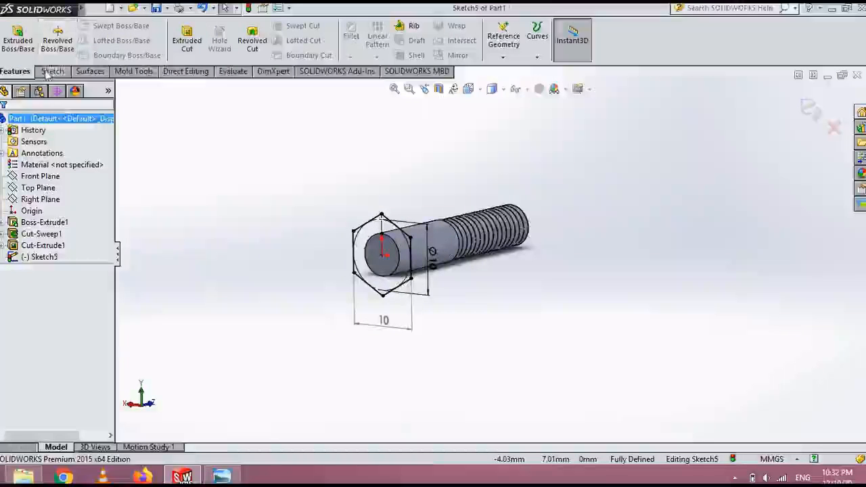
click(18, 38)
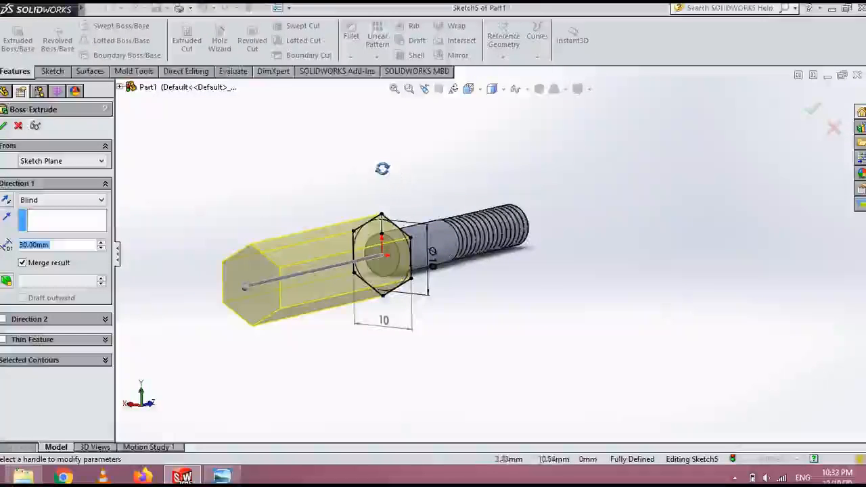
middle_drag(382, 168, 383, 182)
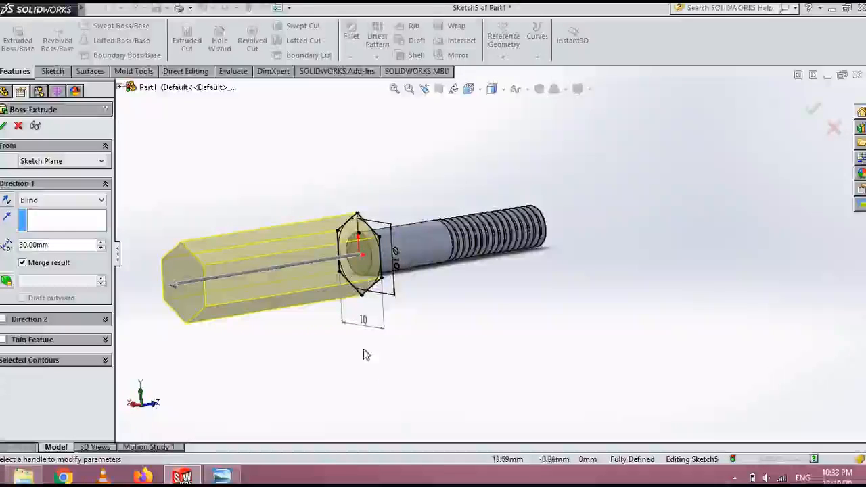
click(24, 476)
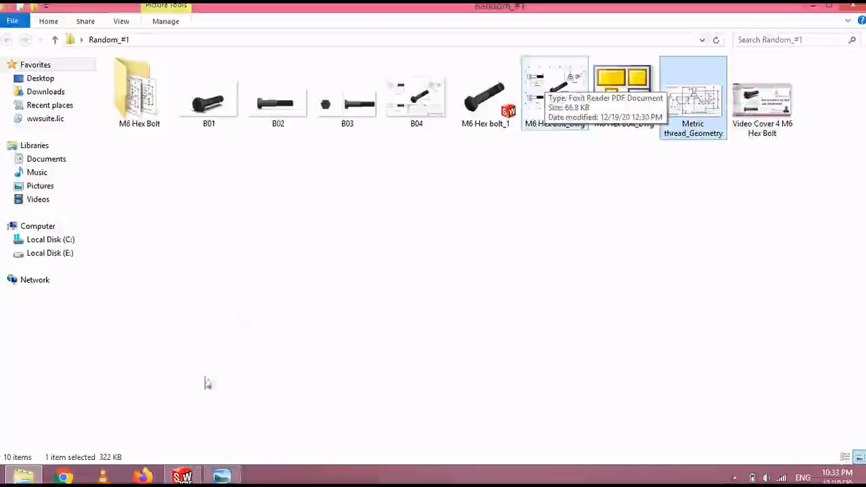
click(185, 476)
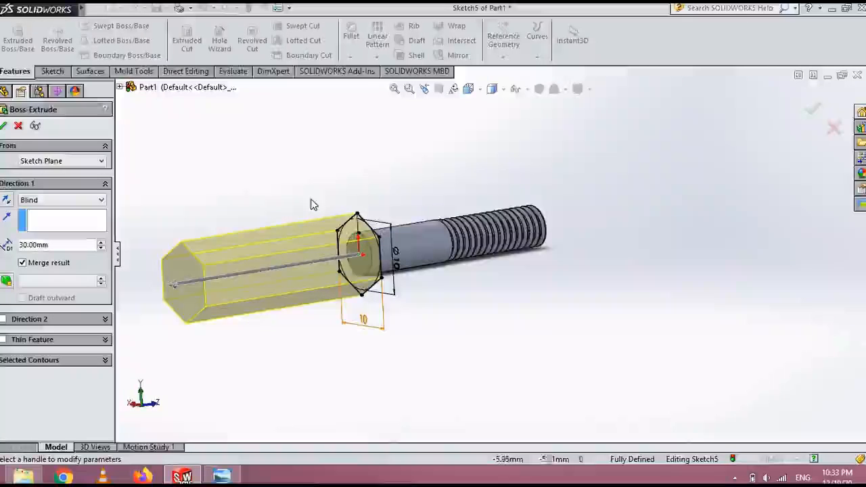
double_click(57, 245)
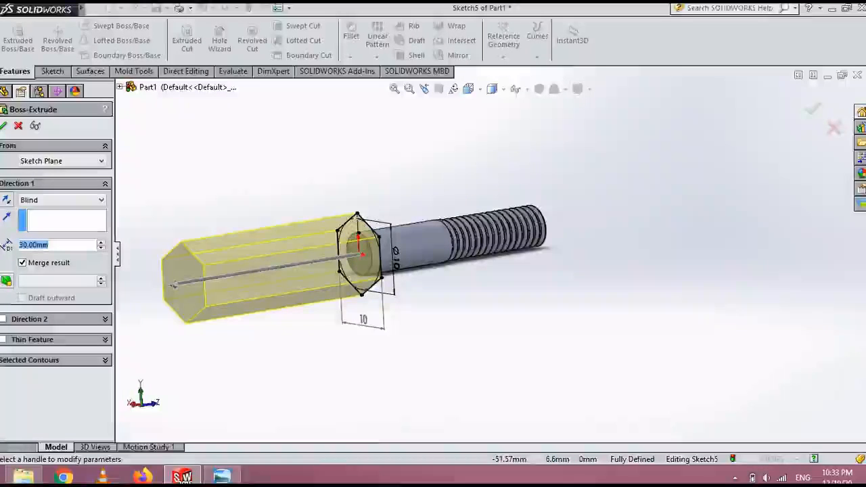
text(3)
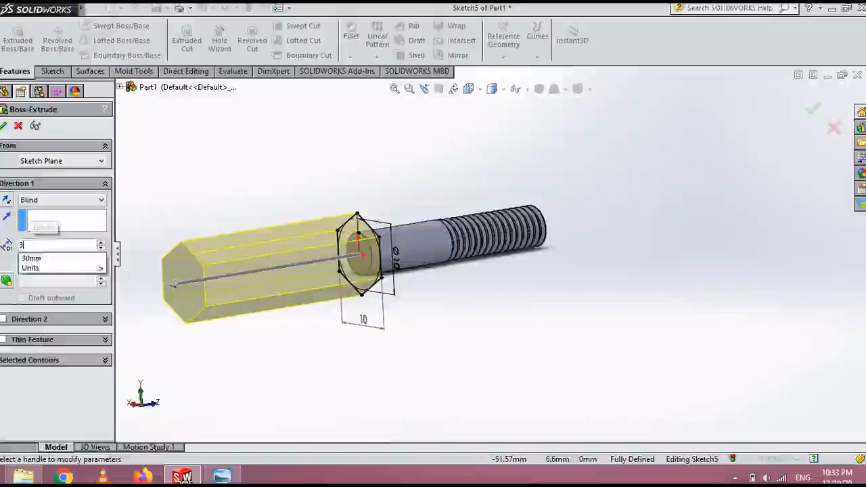
text(.5)
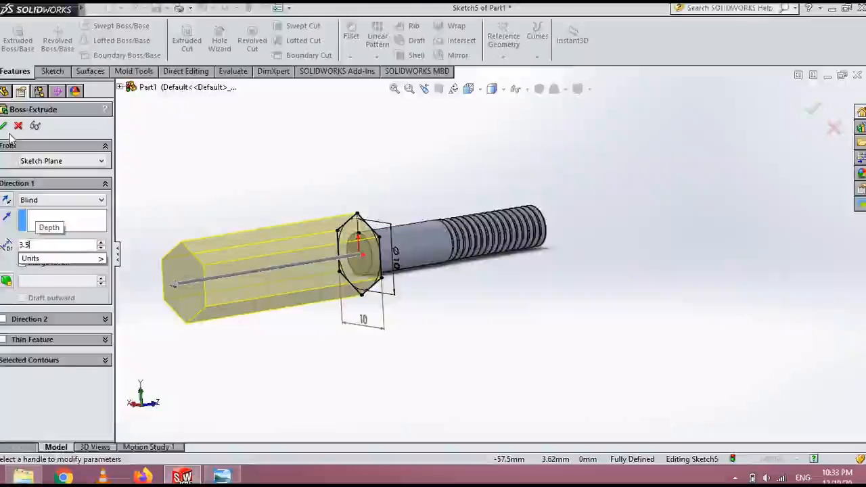
key(Return)
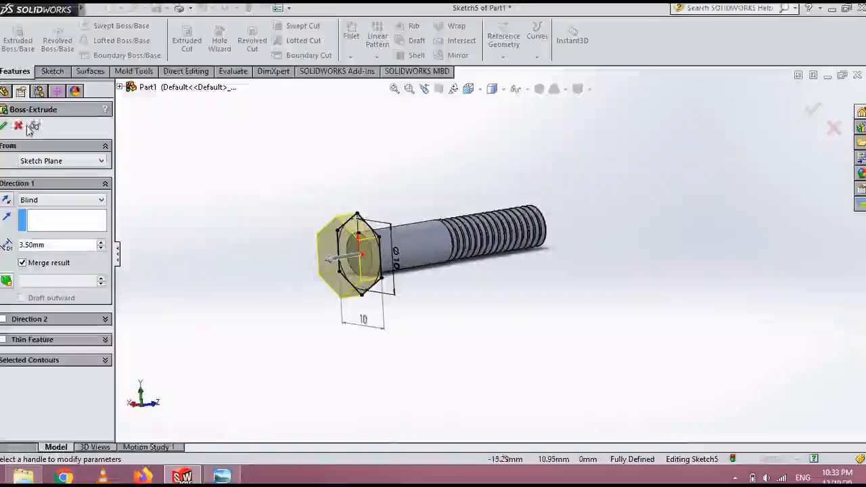
click(5, 126)
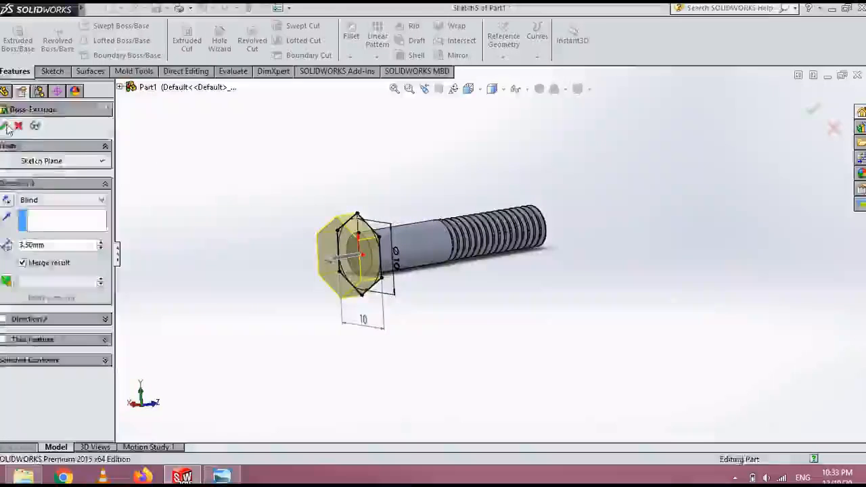
Start a new sketch on the Right Plane and face it squarely from the left side, close to the bolt head
middle_drag(427, 178, 369, 179)
mouse_move(382, 210)
middle_down()
mouse_move(367, 209)
mouse_move(374, 209)
middle_up()
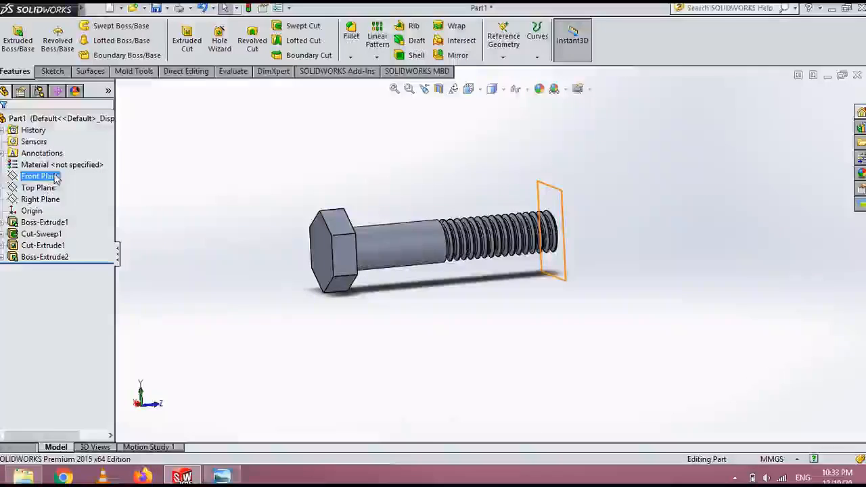
click(48, 200)
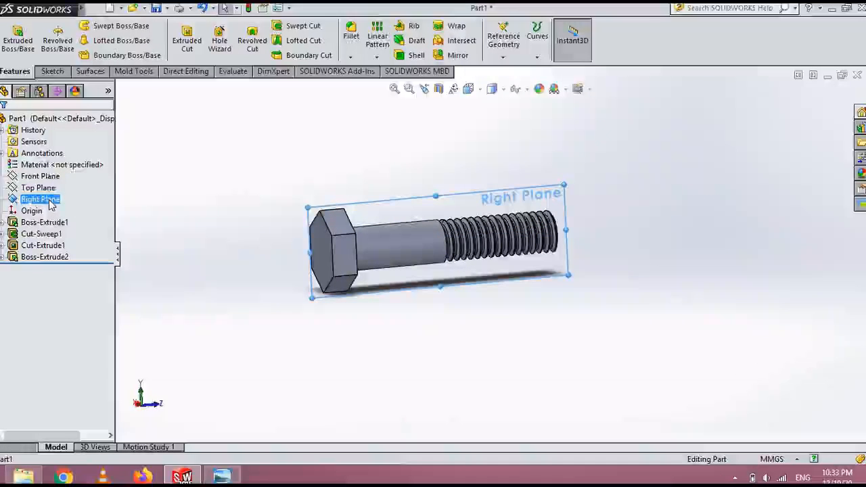
click(51, 71)
click(14, 39)
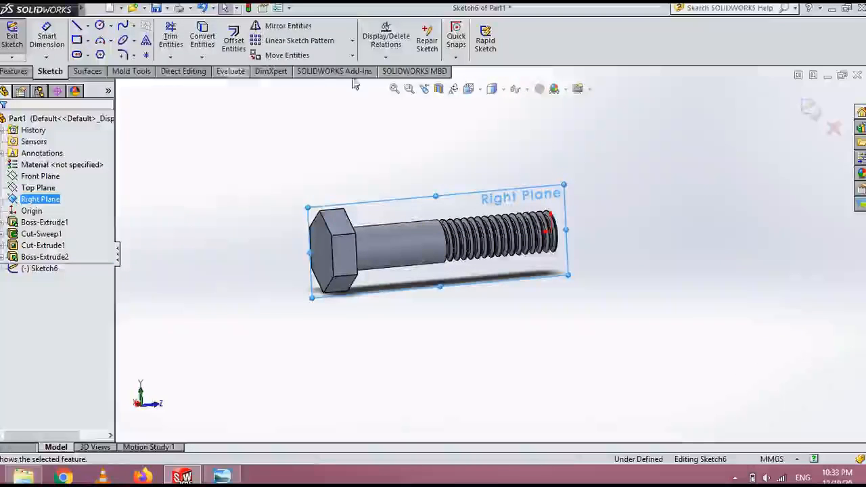
click(468, 89)
click(526, 145)
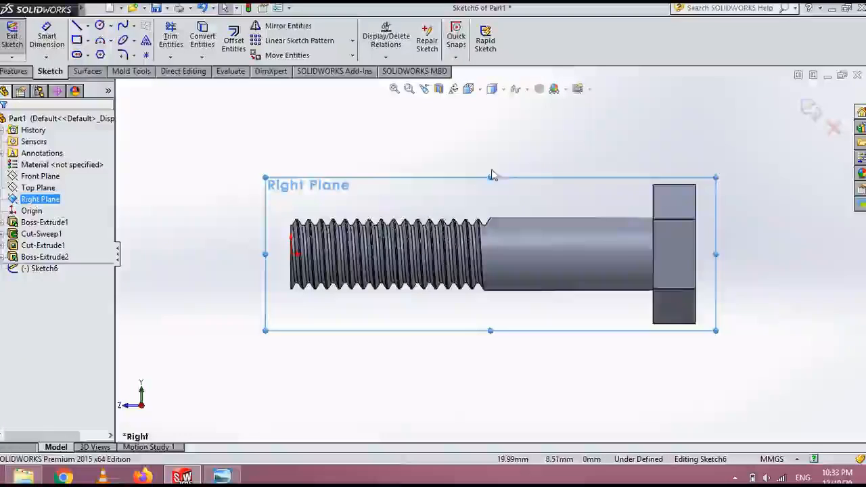
click(468, 89)
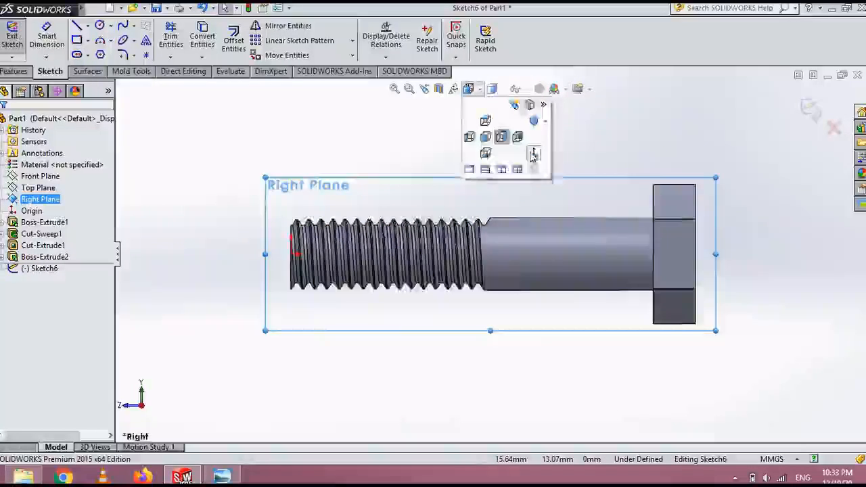
click(500, 141)
scroll(392, 226, down, 5)
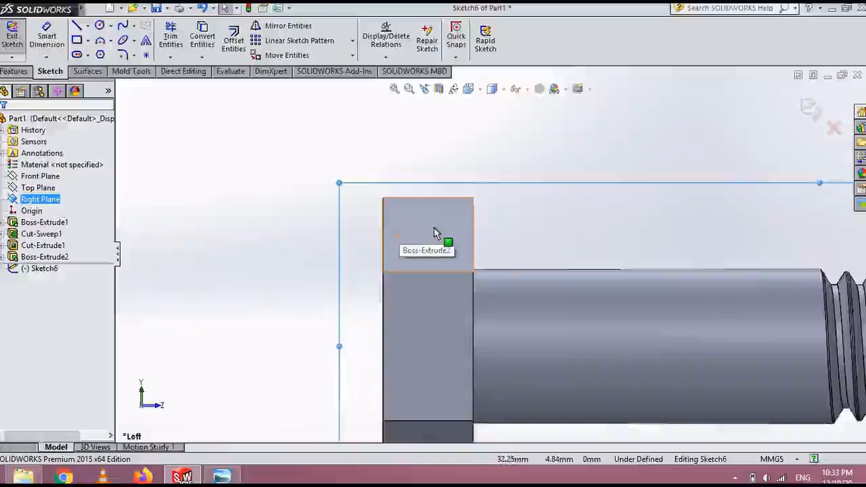
Draw a horizontal centerline along the bolt axis across the head's 3.5 mm thickness, from its outer face to the shank side
scroll(399, 206, down, 2)
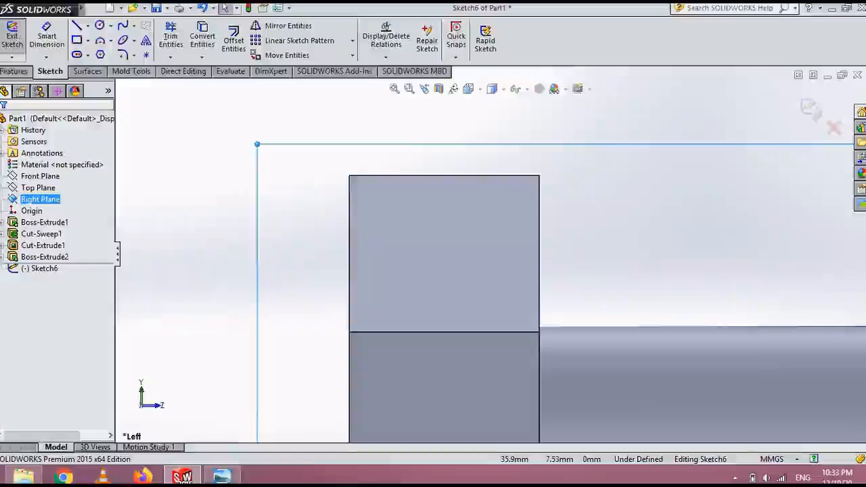
click(88, 26)
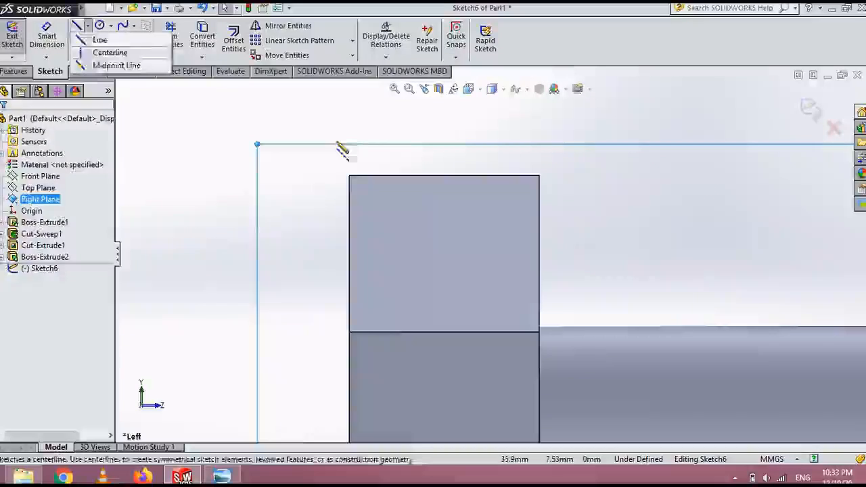
click(97, 52)
scroll(483, 359, down, 1)
scroll(483, 365, up, 4)
scroll(483, 365, up, 2)
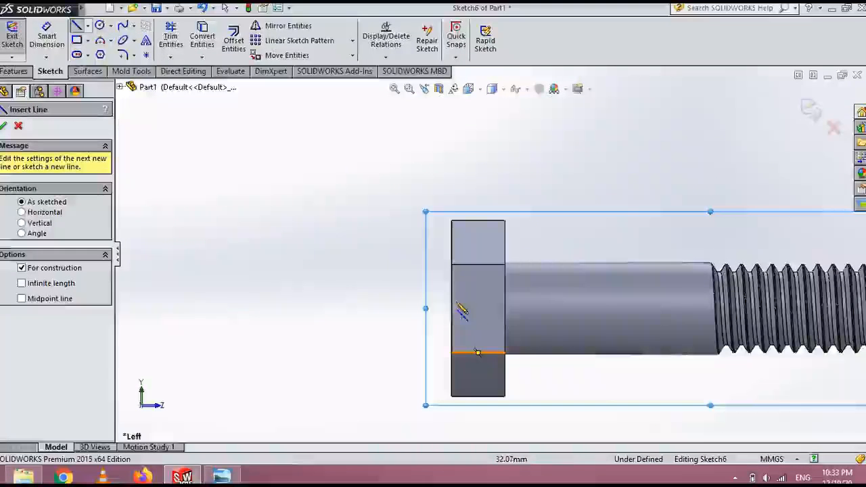
click(451, 308)
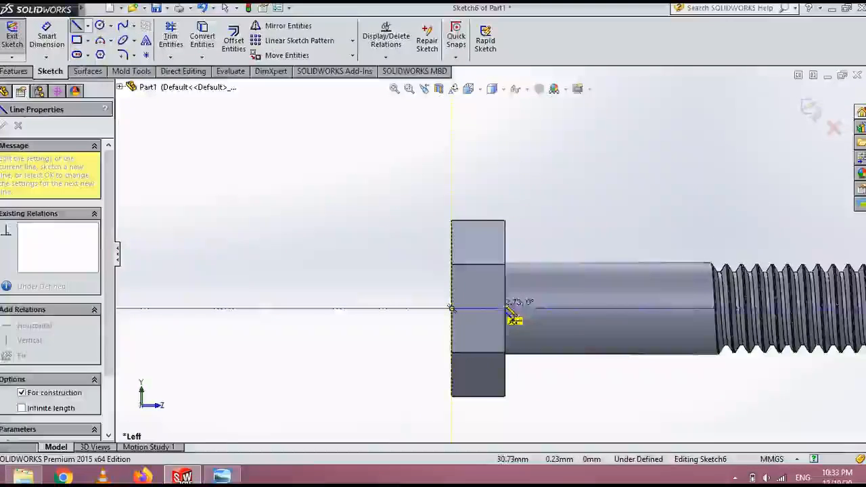
double_click(505, 308)
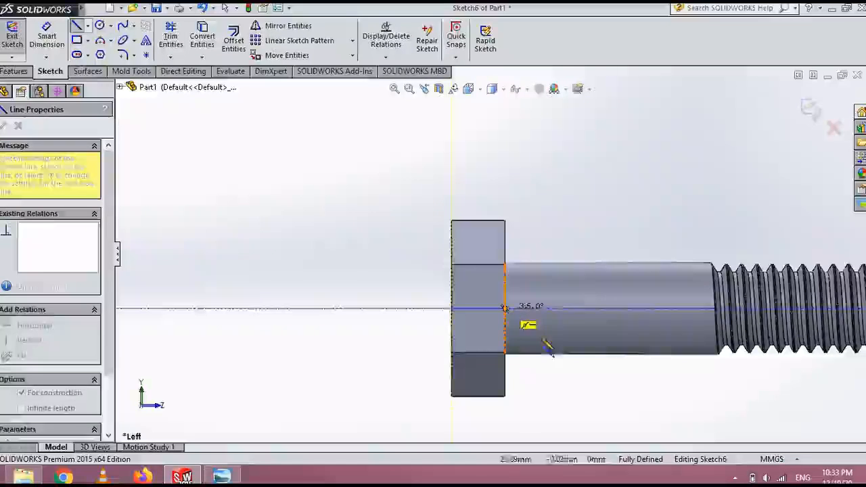
Sketch a closed seven-line profile about 4.8 mm wide around the head's upper outer corner, with one sloped line crossing that corner
scroll(512, 239, down, 3)
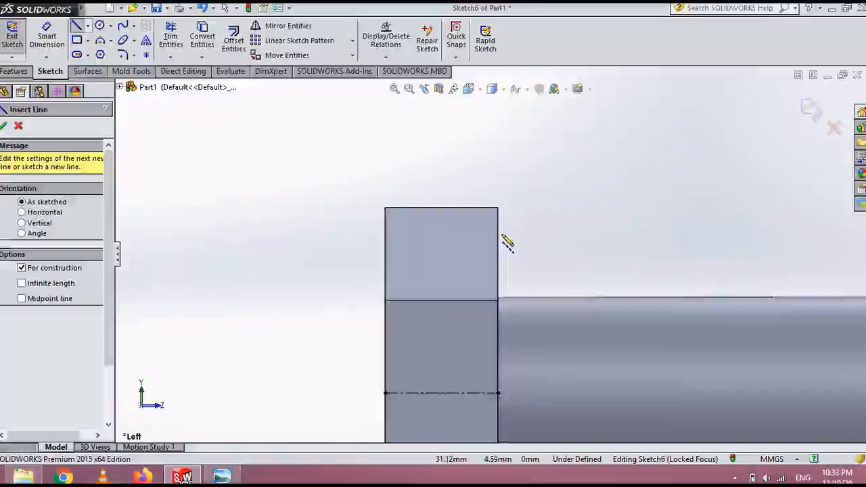
click(88, 26)
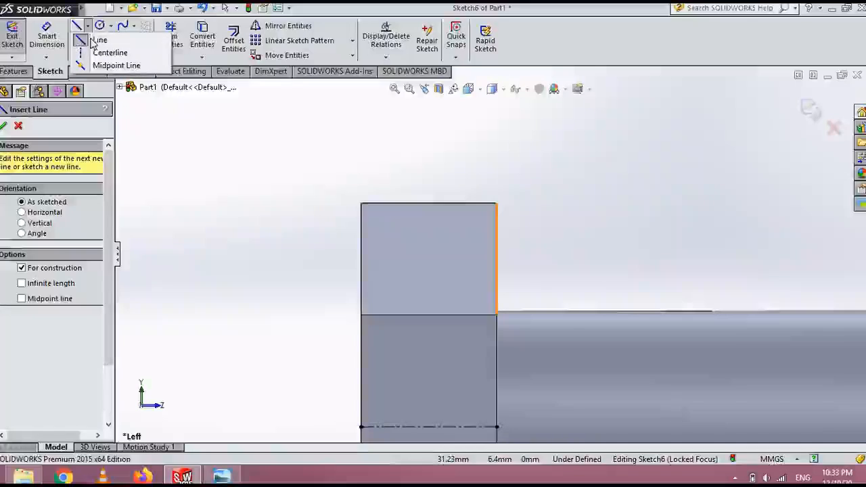
click(94, 37)
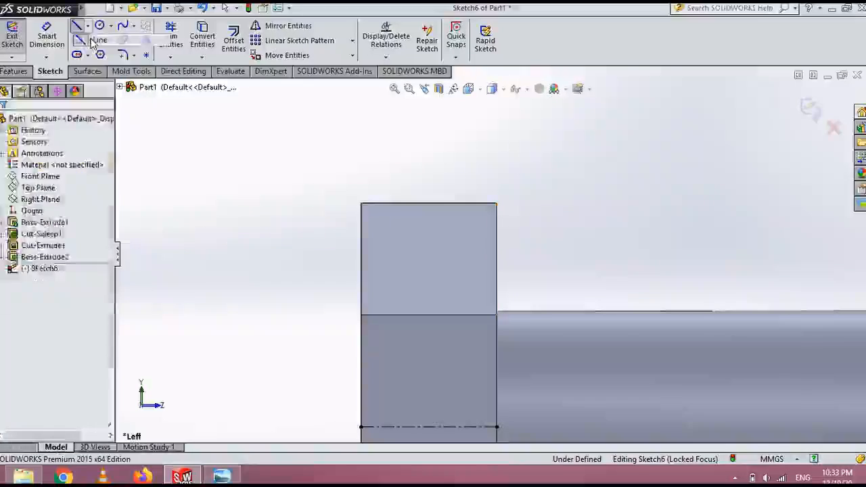
click(322, 270)
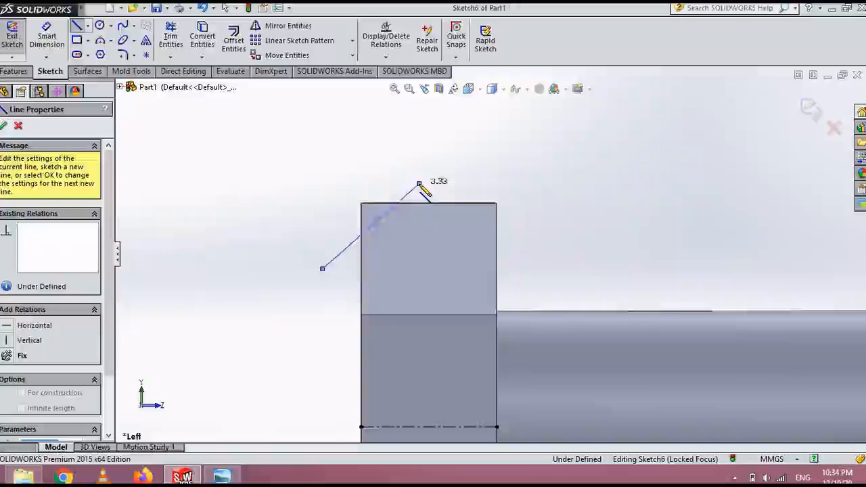
click(419, 184)
click(451, 184)
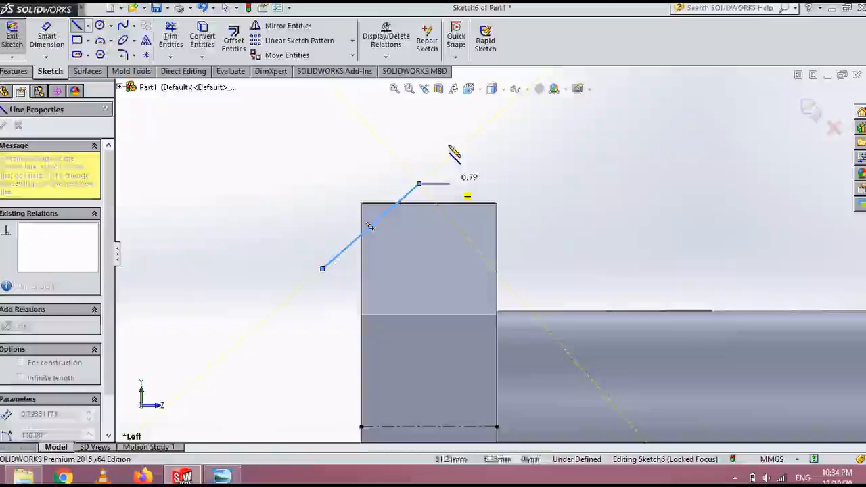
click(449, 132)
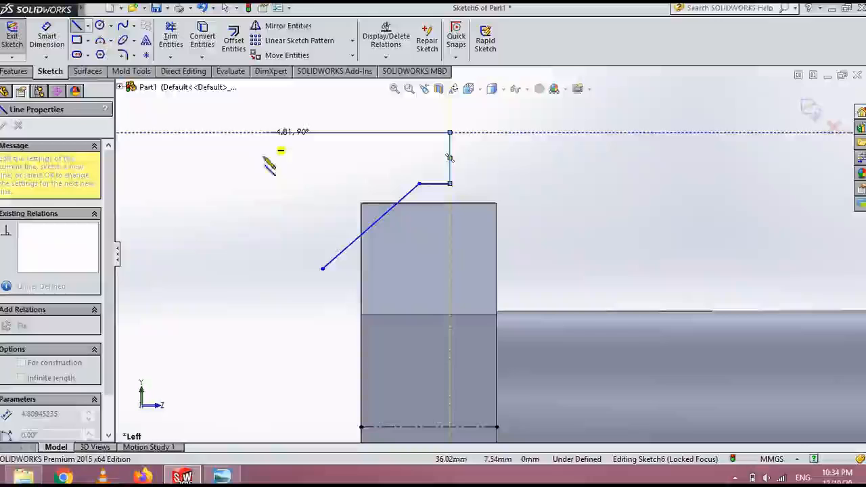
click(263, 132)
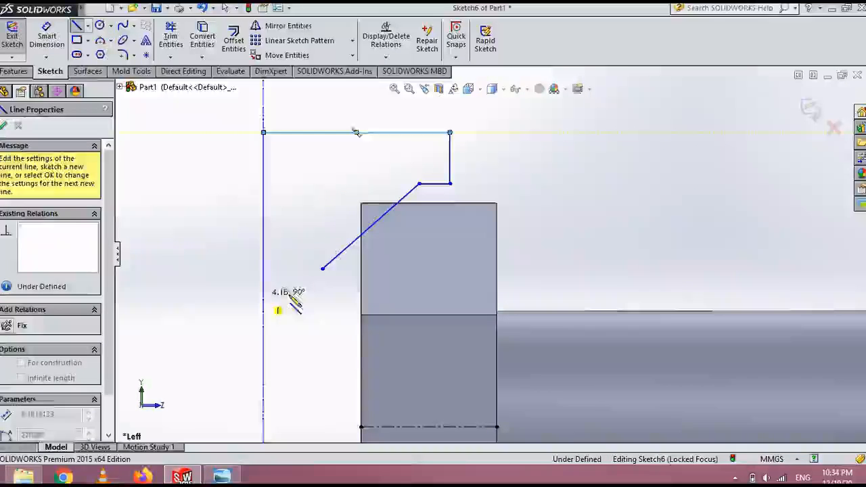
click(263, 295)
click(322, 295)
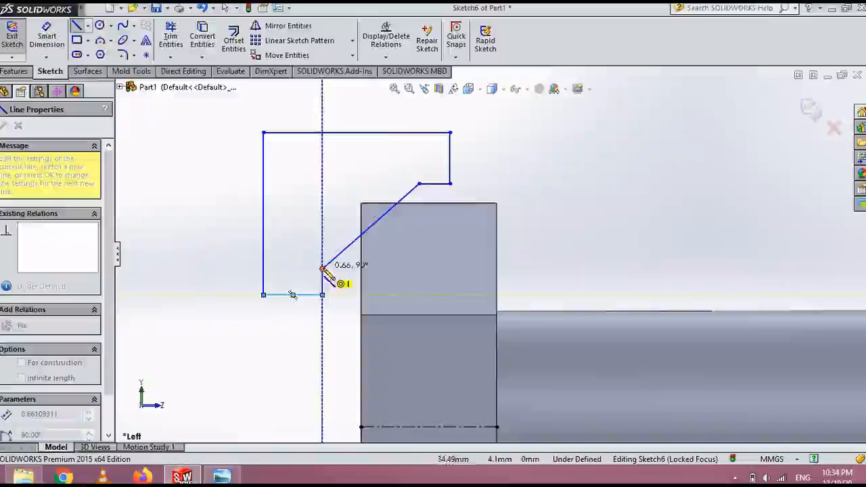
click(323, 270)
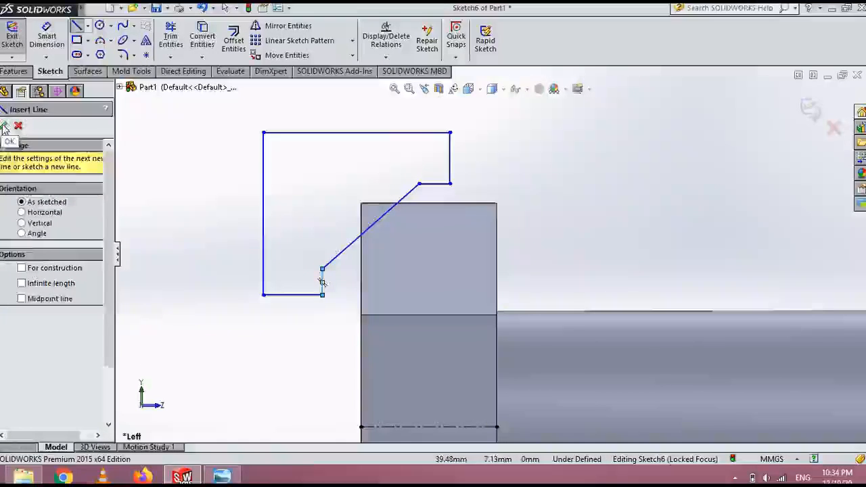
click(5, 127)
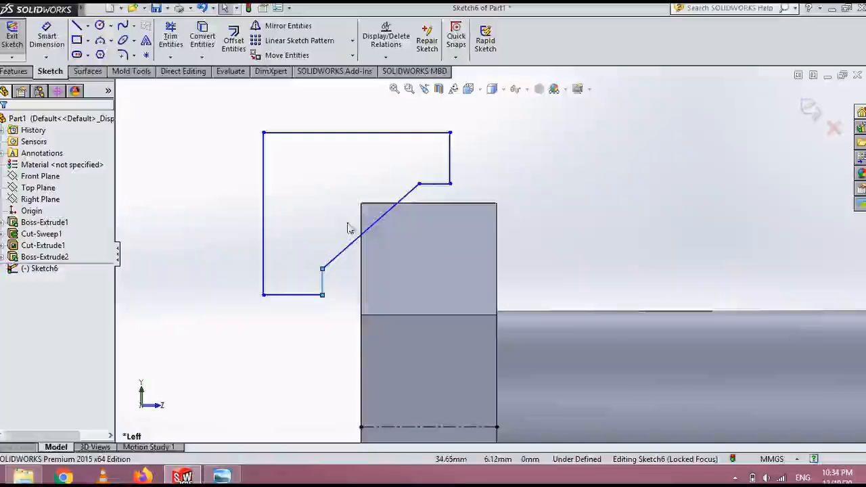
Move the profile's sloped line deeper into the head's upper corner to enlarge the chamfer area
mouse_move(382, 212)
mouse_down()
mouse_move(378, 206)
mouse_move(404, 226)
mouse_move(392, 217)
mouse_up()
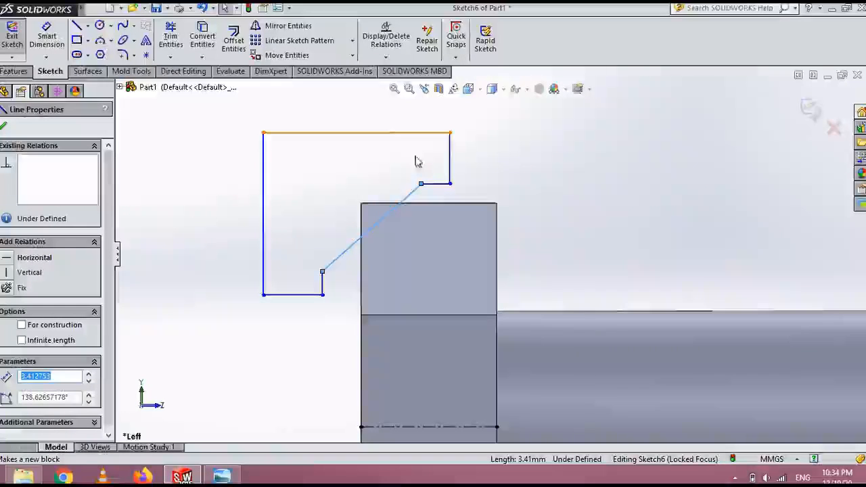
click(204, 273)
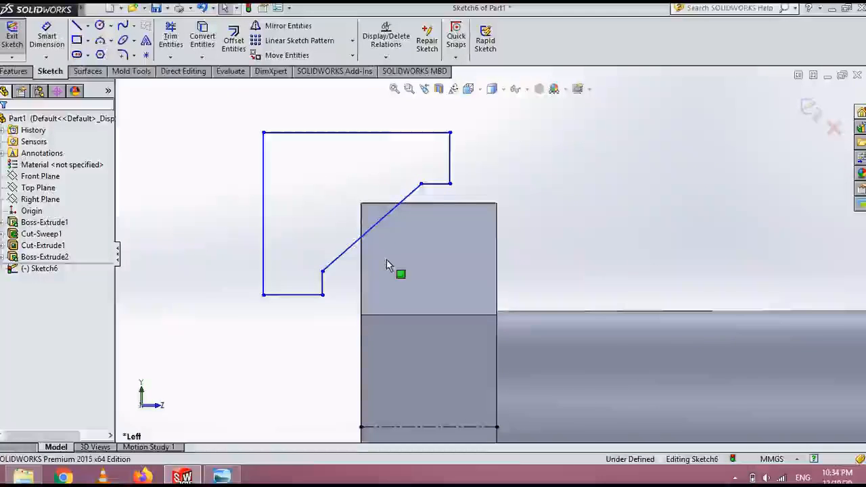
scroll(500, 260, up, 3)
scroll(525, 390, up, 3)
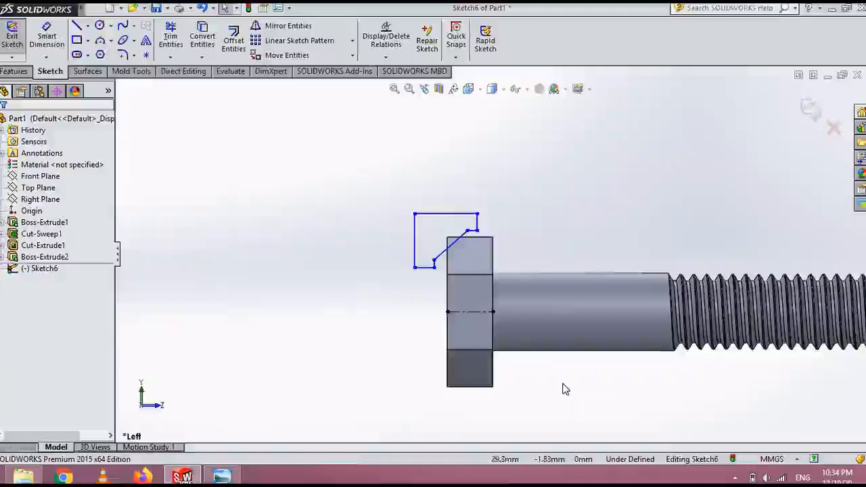
scroll(474, 190, down, 2)
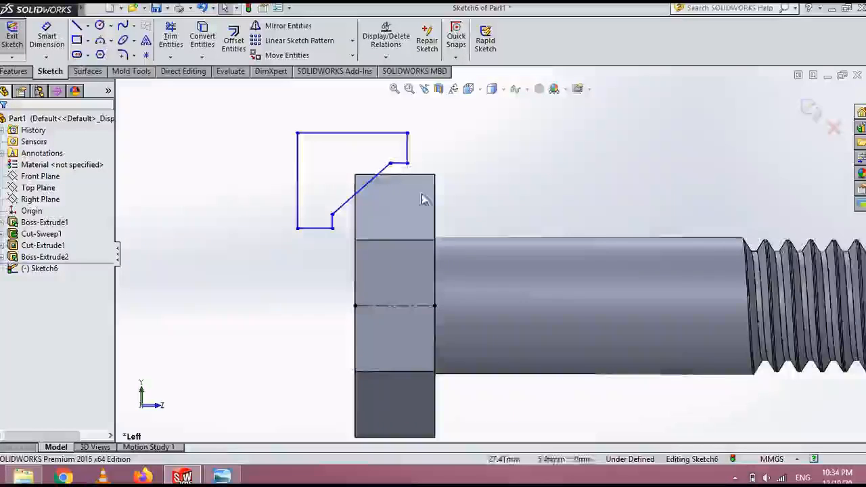
click(392, 194)
drag(401, 203, 415, 180)
click(495, 208)
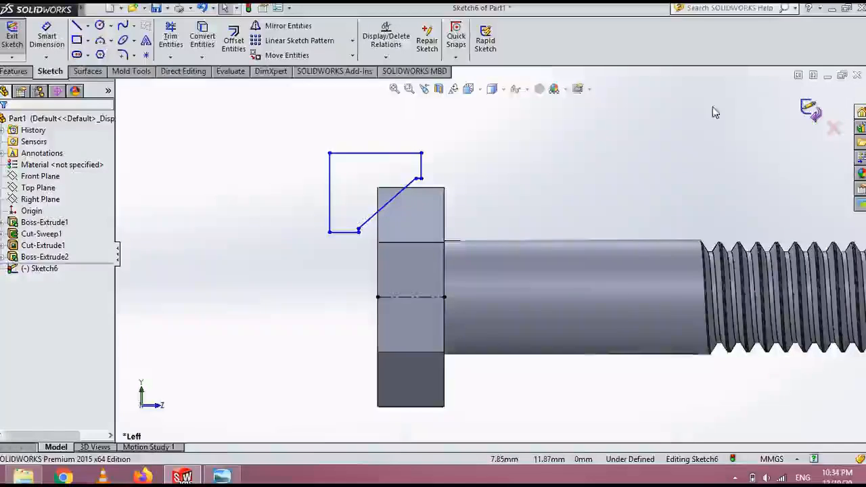
Make a blind 360° revolved cut of the profile about the centerline to chamfer the hexagonal head's outer corners
click(14, 71)
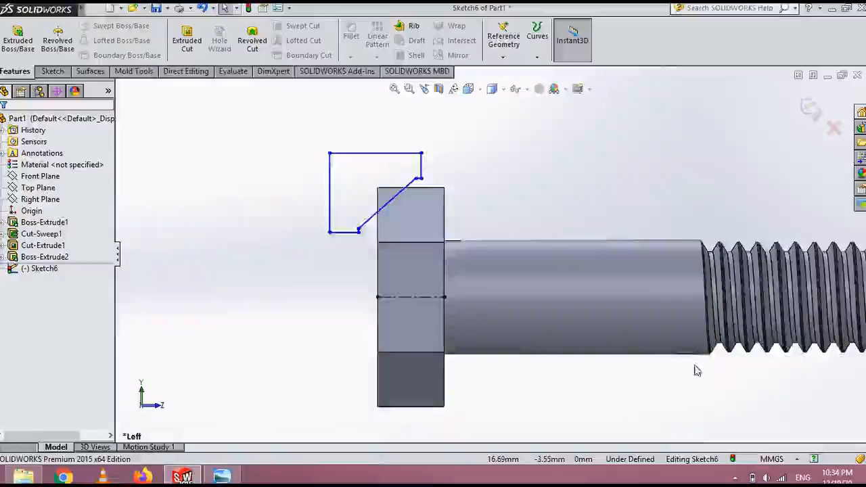
scroll(696, 367, down, 2)
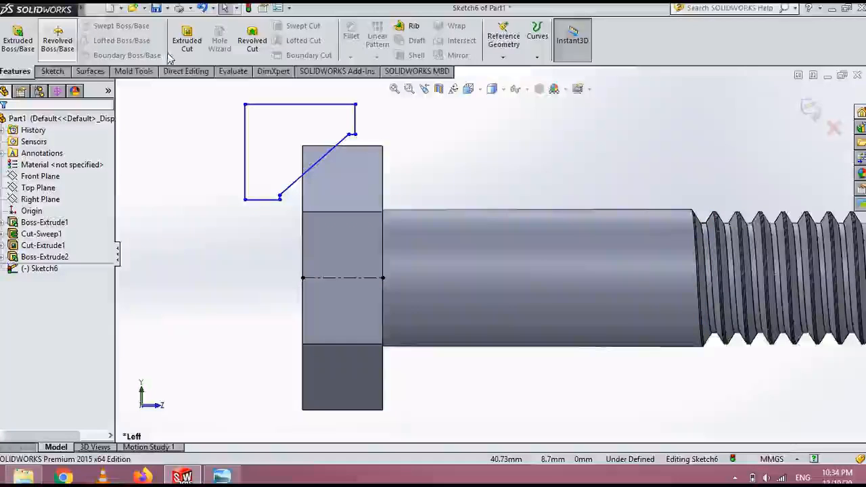
click(251, 40)
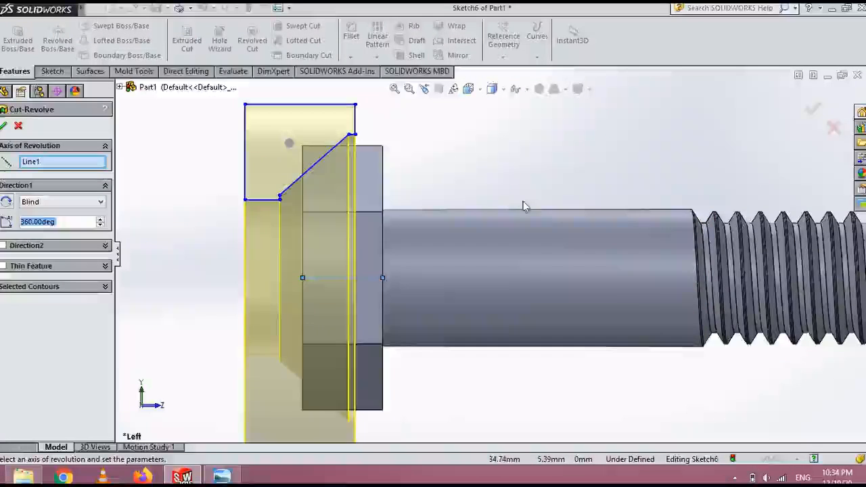
scroll(475, 167, up, 1)
click(5, 128)
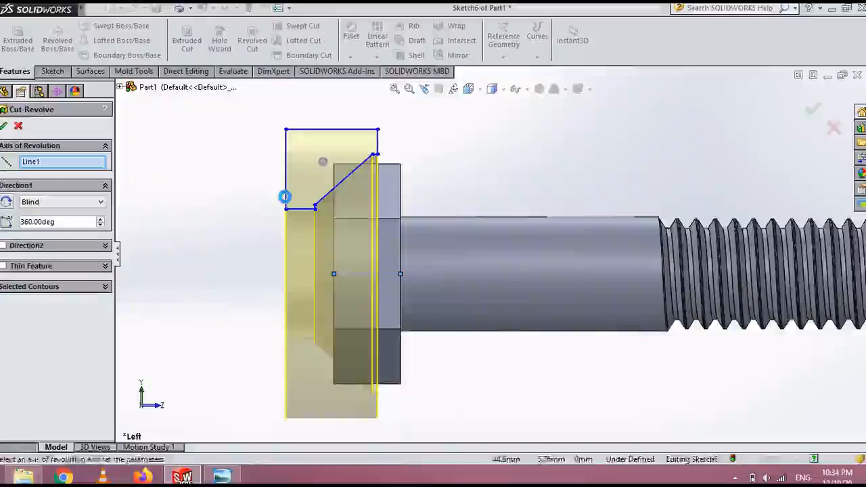
Apply the Plain White scene behind the bolt
scroll(261, 250, up, 3)
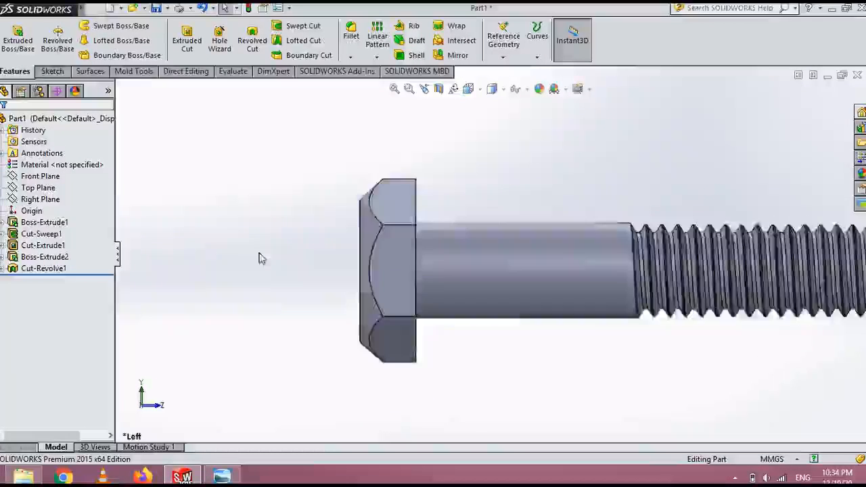
mouse_move(308, 256)
middle_down()
mouse_move(393, 266)
mouse_move(273, 279)
middle_up()
scroll(463, 273, up, 1)
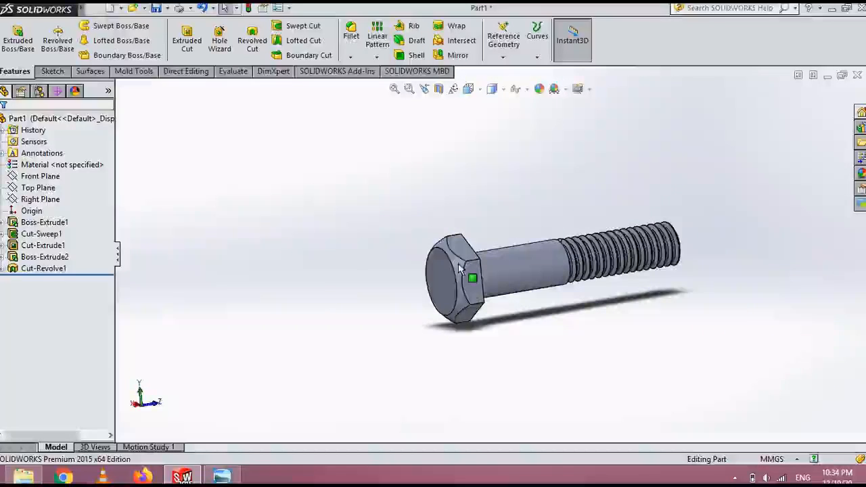
scroll(708, 317, down, 2)
middle_drag(531, 353, 594, 290)
scroll(594, 291, up, 1)
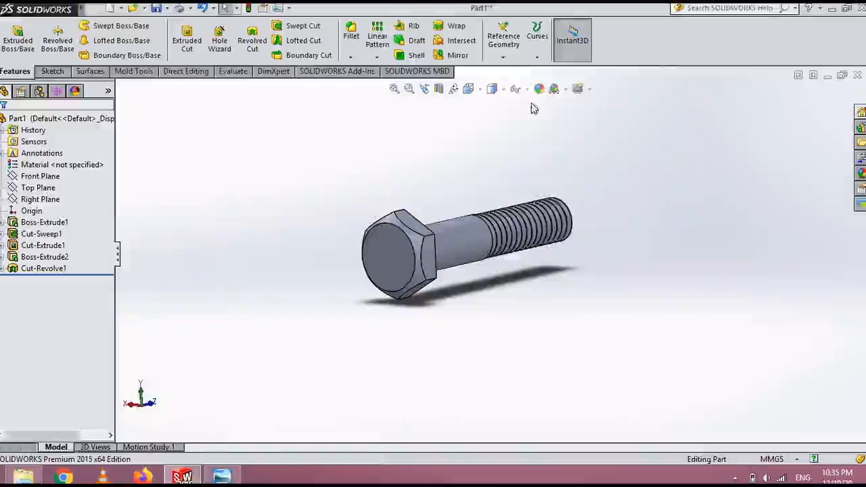
click(565, 89)
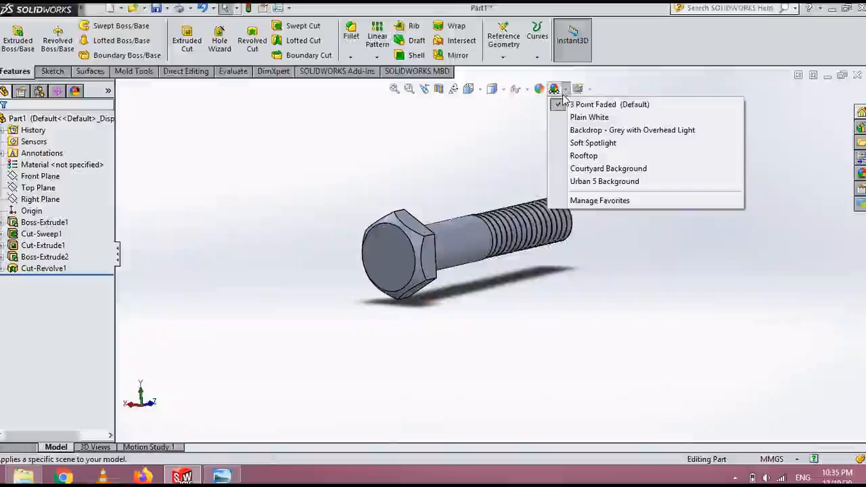
click(582, 122)
middle_drag(541, 160, 536, 202)
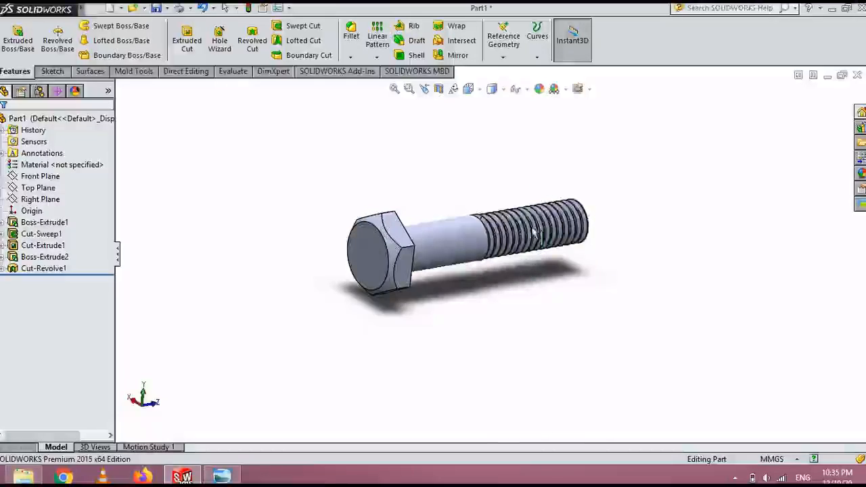
Apply the standard black colour to the whole bolt part
scroll(528, 264, down, 2)
right_click(301, 245)
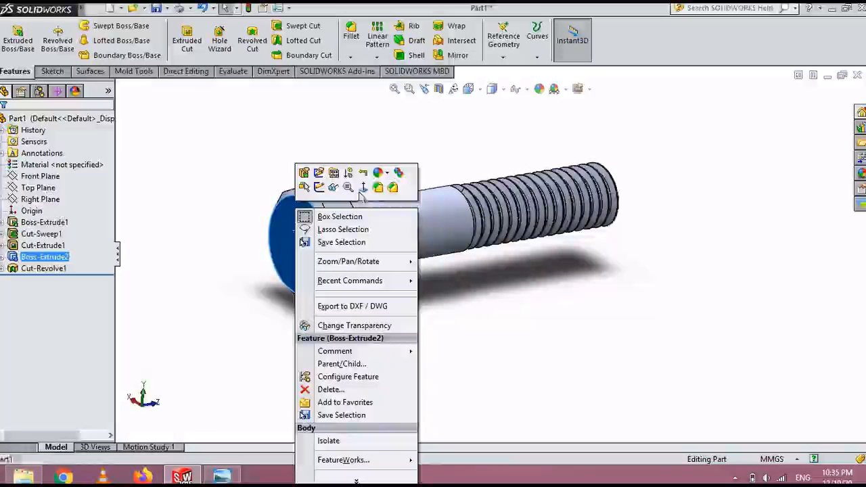
click(388, 175)
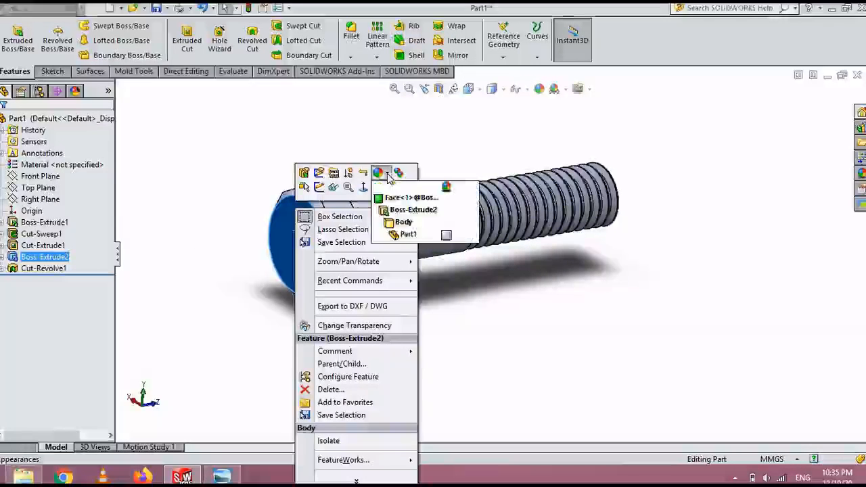
click(409, 233)
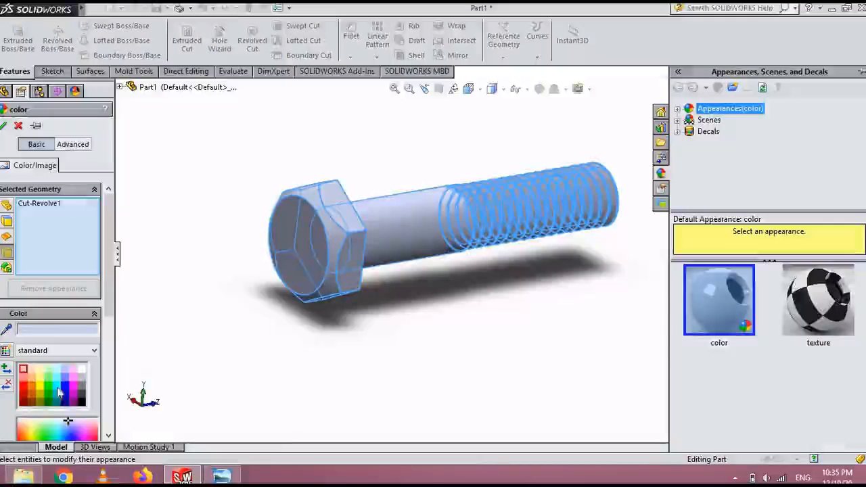
click(81, 402)
click(4, 127)
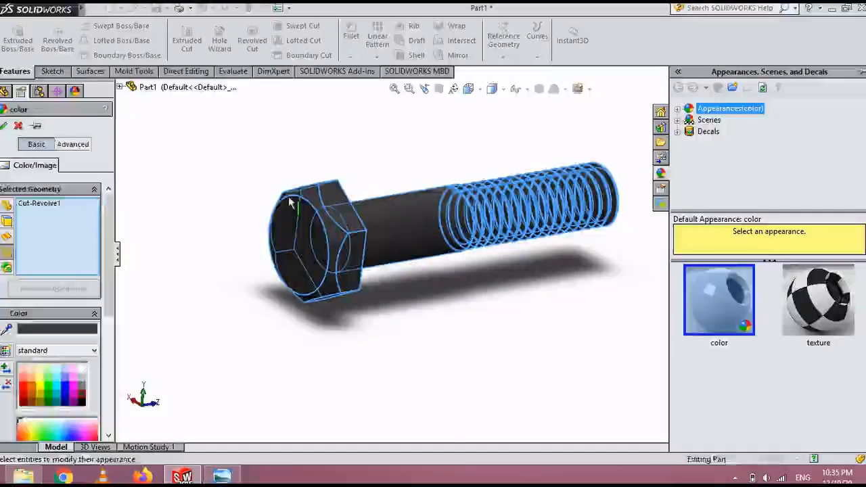
Inspect the finished black bolt all around, from the threaded end to the chamfered head
scroll(668, 234, up, 3)
middle_drag(668, 234, 602, 224)
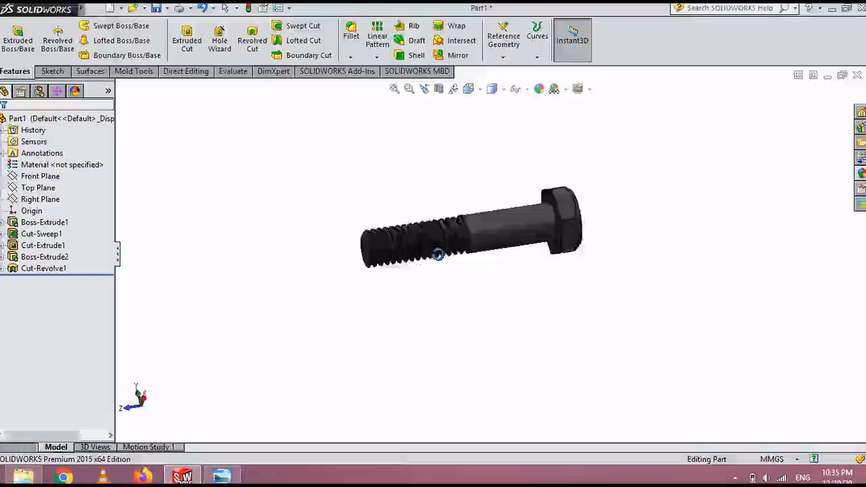
middle_drag(371, 262, 309, 247)
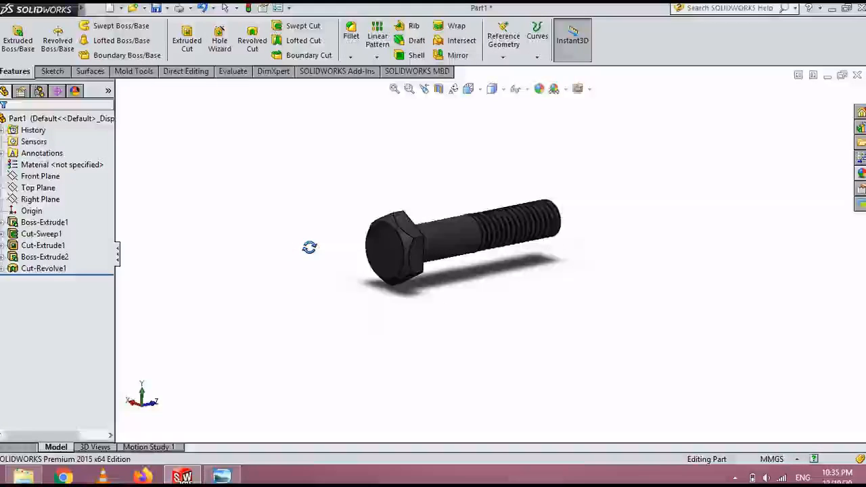
scroll(571, 250, down, 3)
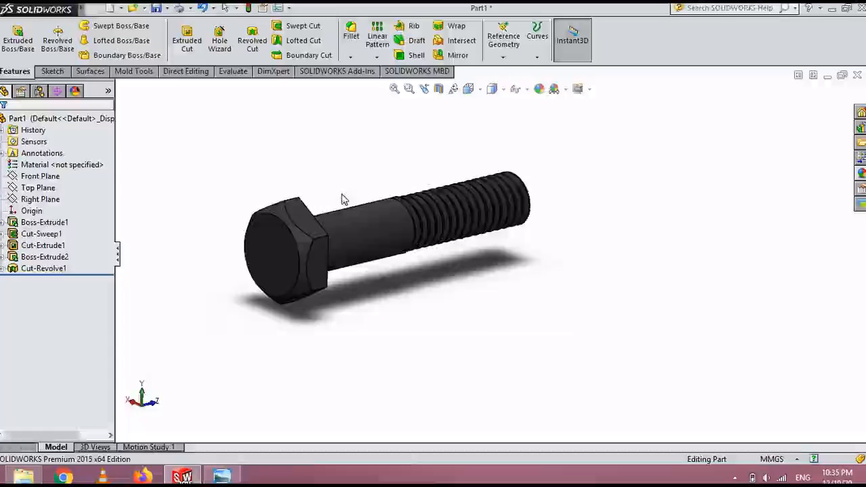
middle_drag(341, 198, 341, 192)
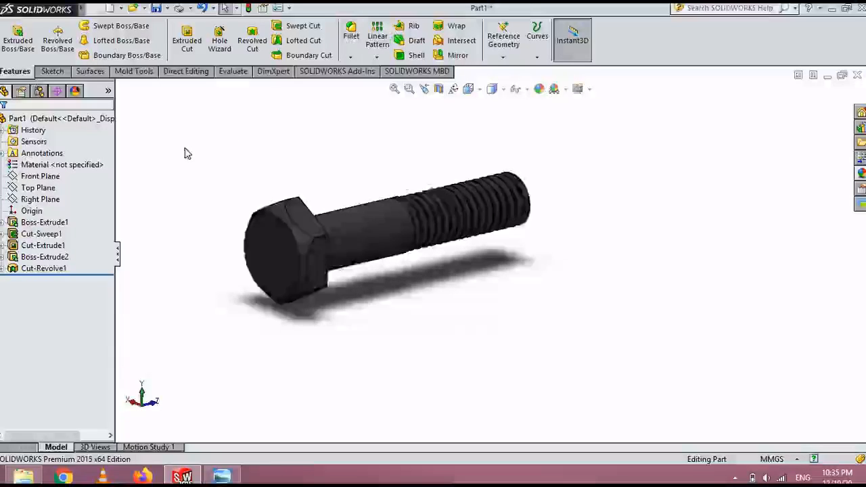
ctrl+middle_drag(185, 146, 249, 169)
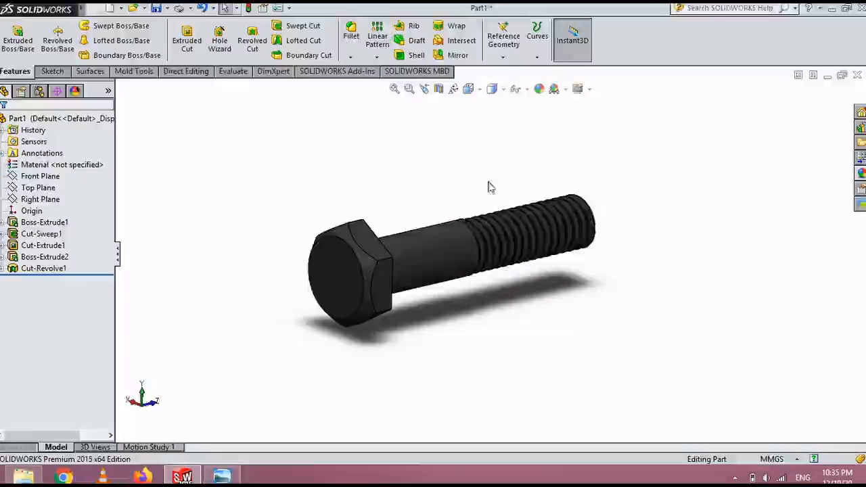